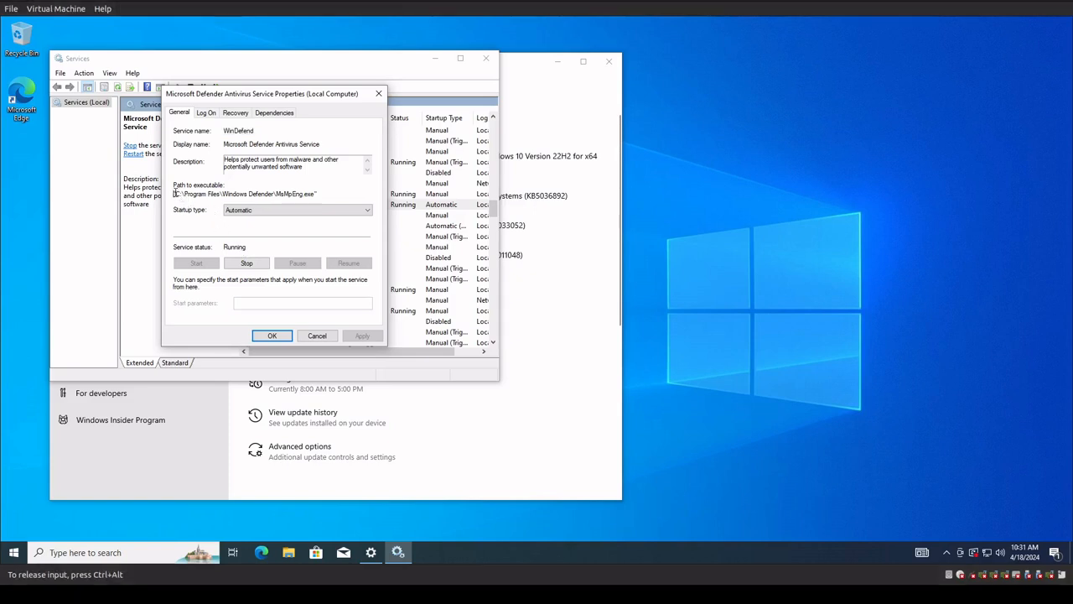
Inspect the Microsoft Defender Antivirus Service's path to executable, dismiss its properties, and widen the services list's Name column
{"action": "left_click_drag", "start_coordinate": [177, 194], "coordinate": [318, 194]}
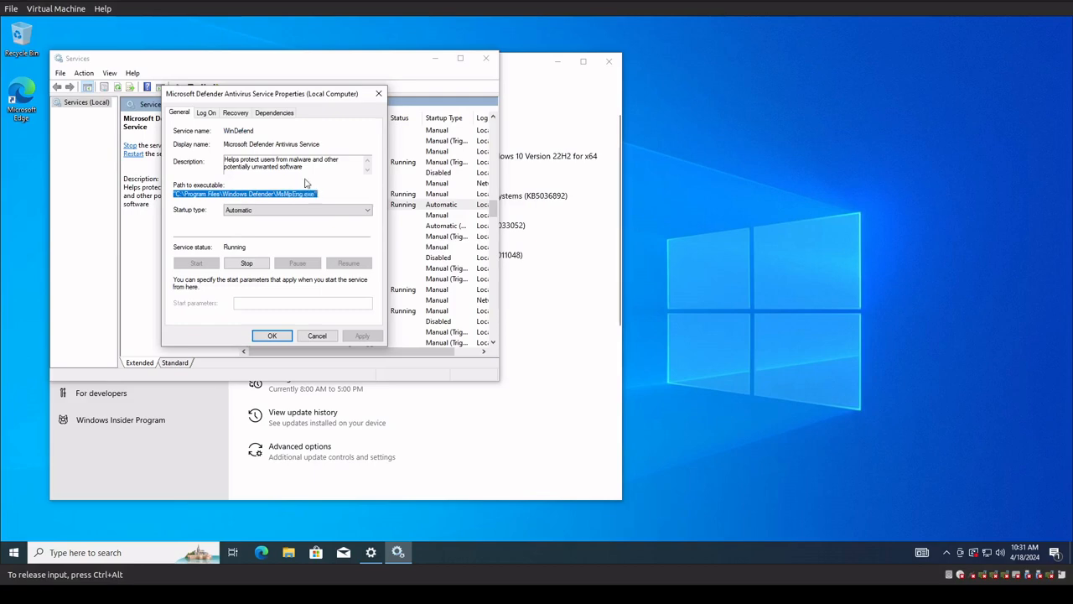
{"action": "left_click_drag", "start_coordinate": [235, 99], "coordinate": [355, 242]}
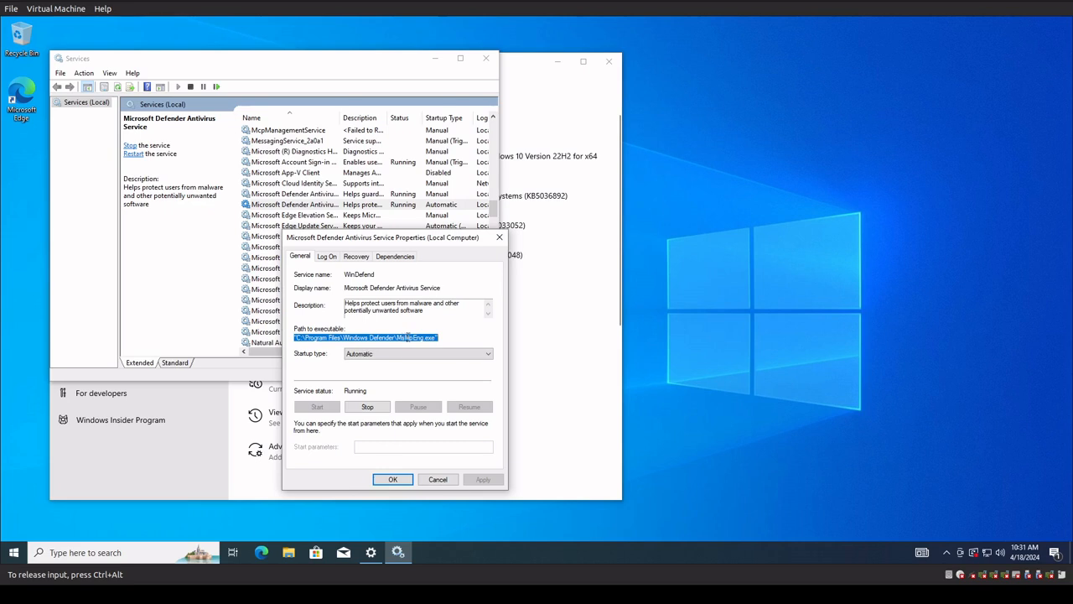
{"action": "left_click", "coordinate": [437, 480]}
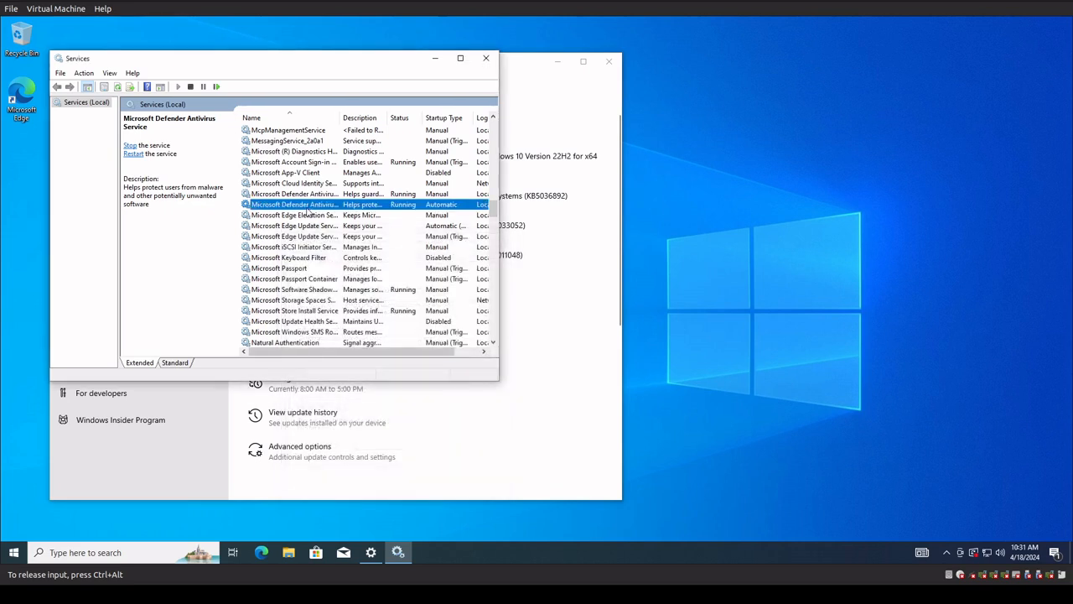
{"action": "left_click_drag", "start_coordinate": [337, 121], "coordinate": [395, 121]}
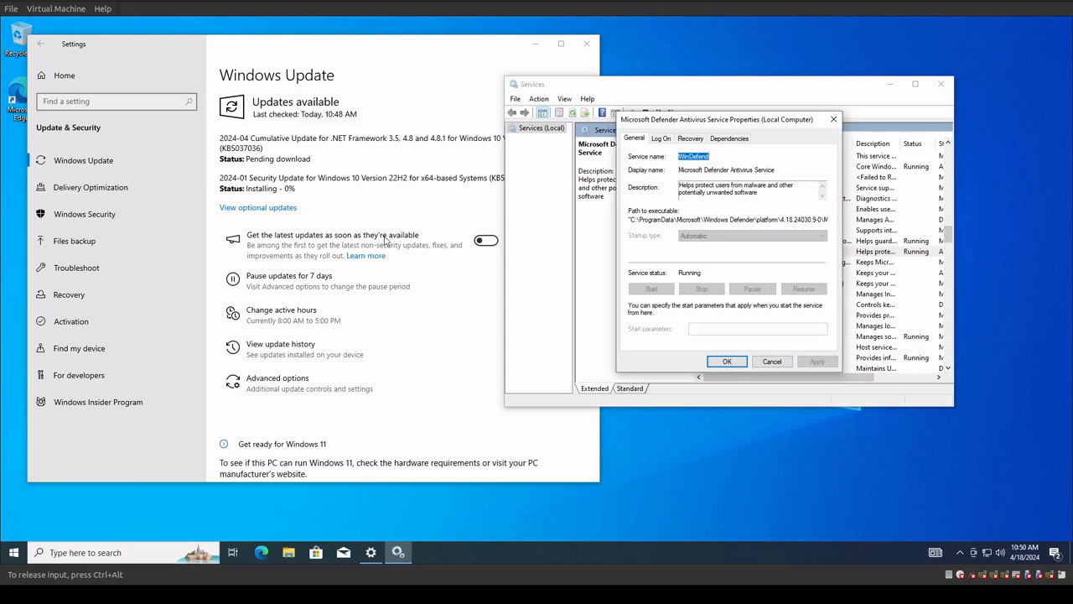
Move the Microsoft Defender Antivirus Service properties aside and inspect the full path to its executable
{"action": "left_click_drag", "start_coordinate": [675, 120], "coordinate": [238, 100]}
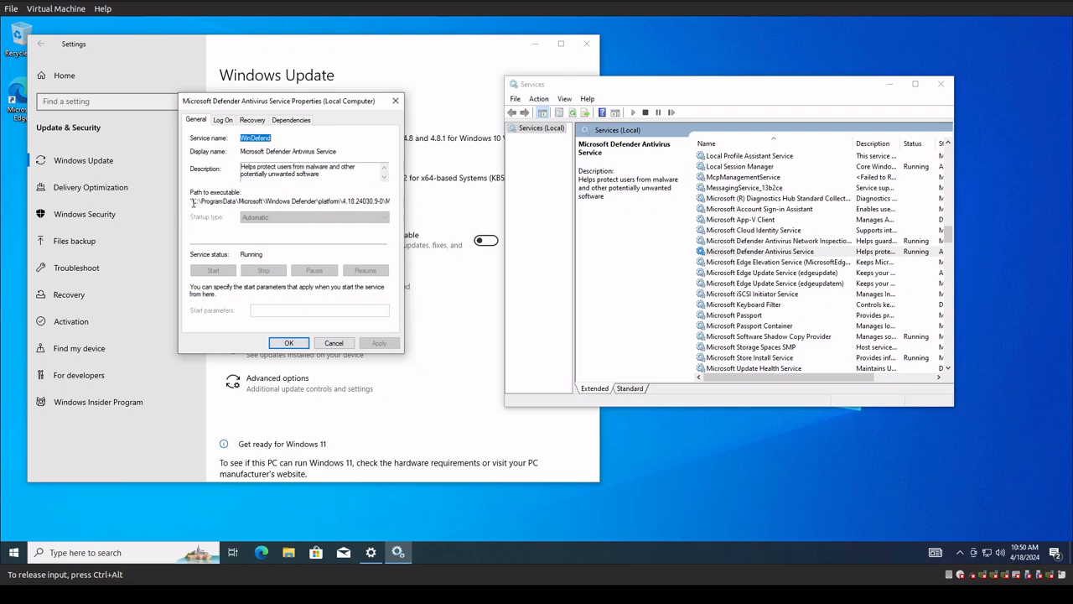
{"action": "left_click_drag", "start_coordinate": [192, 201], "coordinate": [392, 198]}
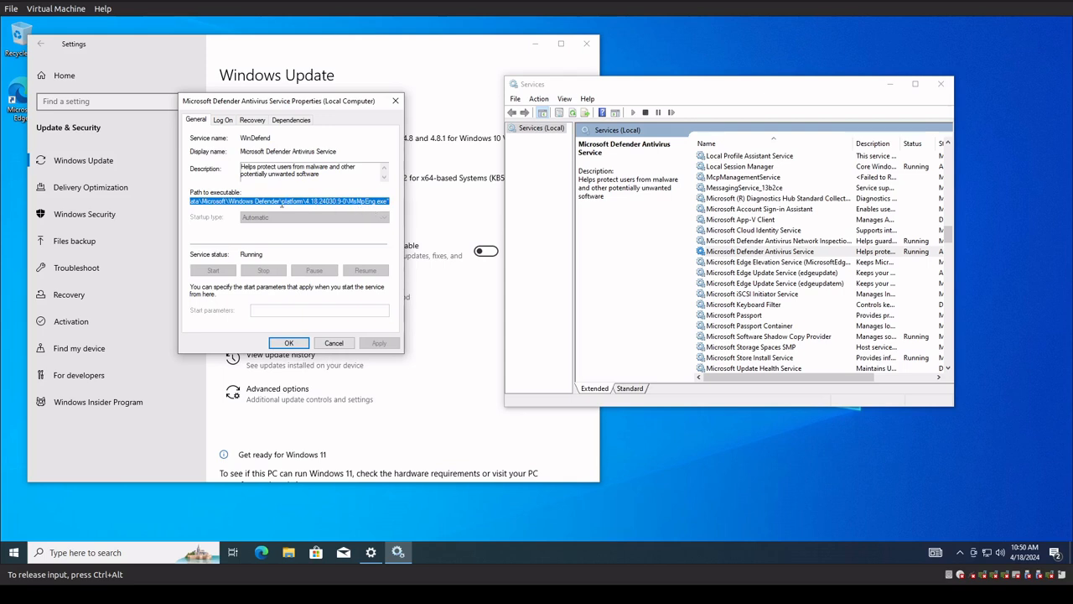
{"action": "left_click_drag", "start_coordinate": [342, 203], "coordinate": [168, 201]}
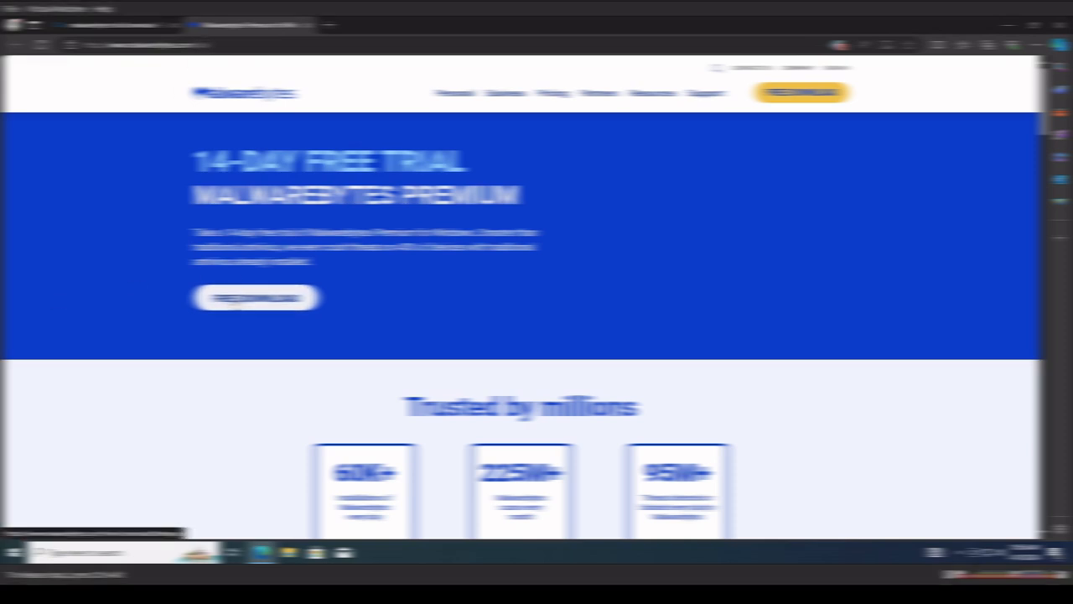
Download the Malwarebytes free trial installer and run MBSetup from the Downloads folder as administrator
{"action": "left_click", "coordinate": [254, 300]}
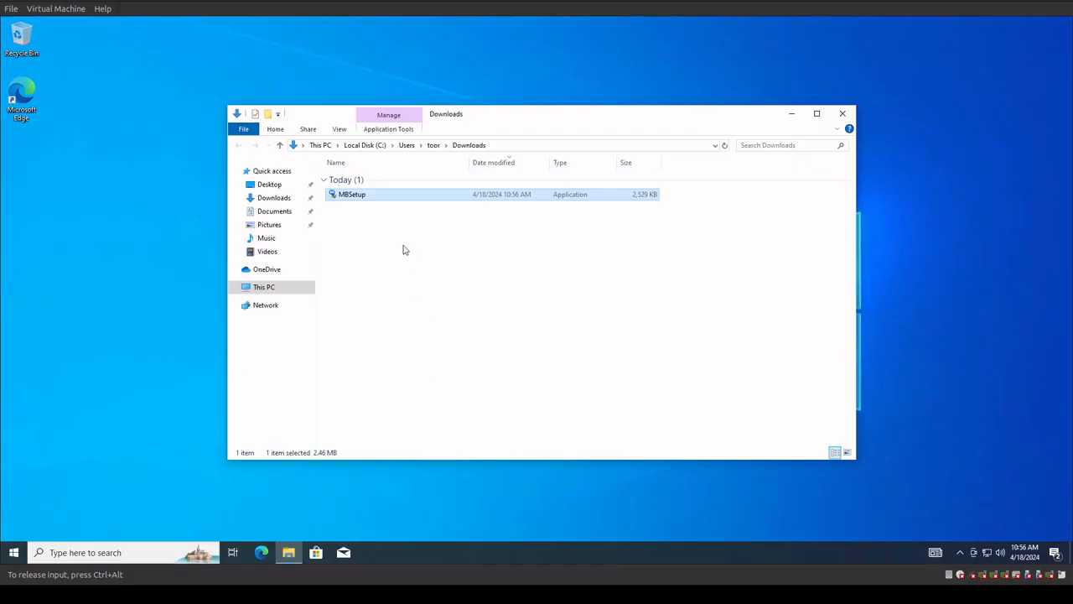
{"action": "right_click", "coordinate": [349, 196]}
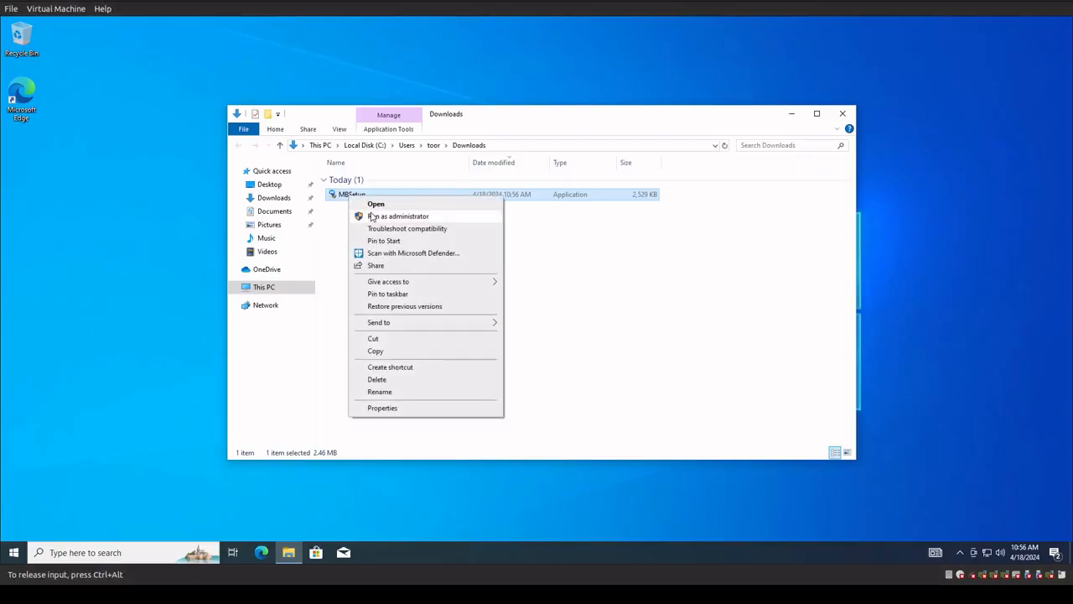
{"action": "left_click", "coordinate": [372, 216]}
{"action": "left_click", "coordinate": [480, 361]}
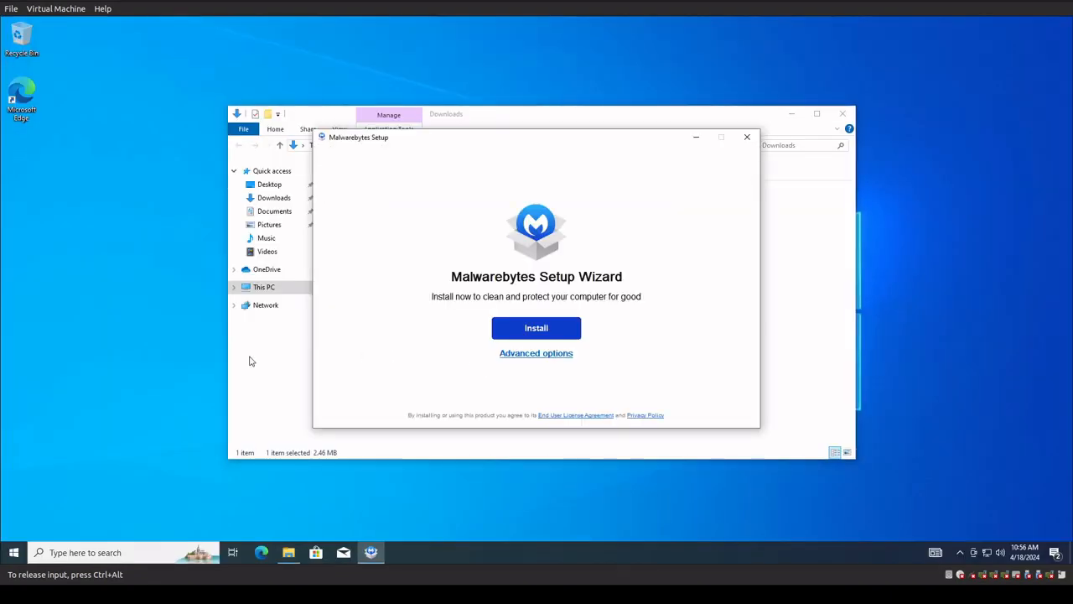
Review the advanced setup options without changing them, and install Malwarebytes with the Personal protection type
{"action": "left_click", "coordinate": [543, 355]}
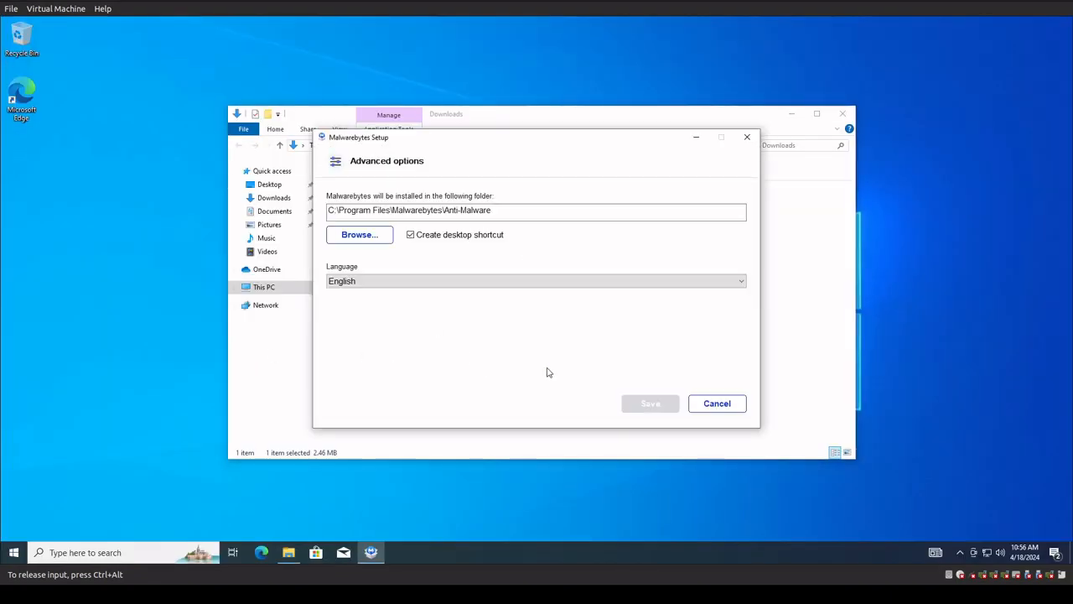
{"action": "left_click", "coordinate": [722, 406]}
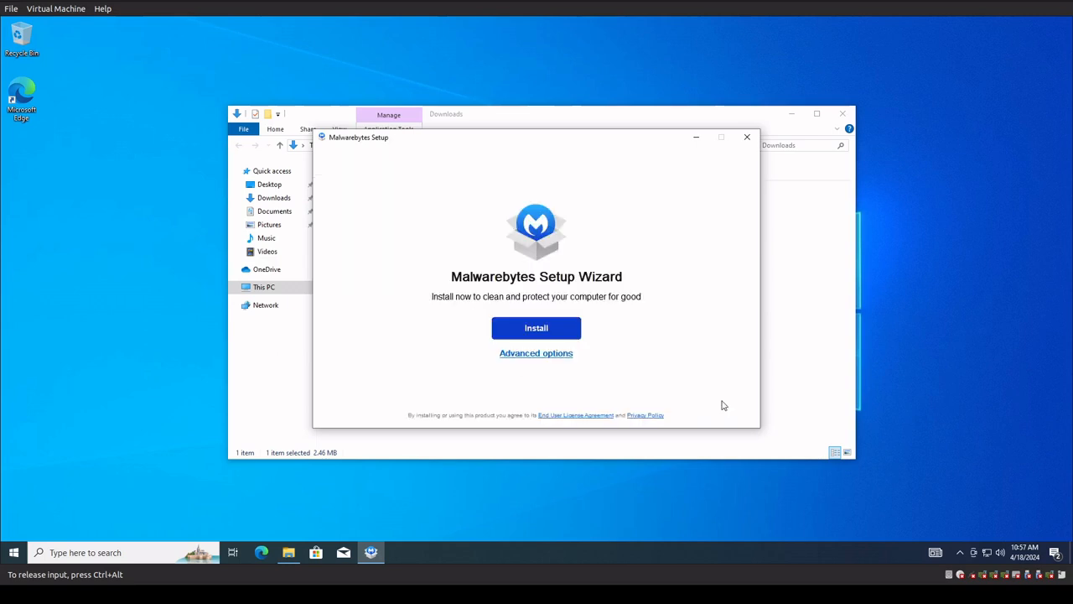
{"action": "left_click", "coordinate": [512, 332]}
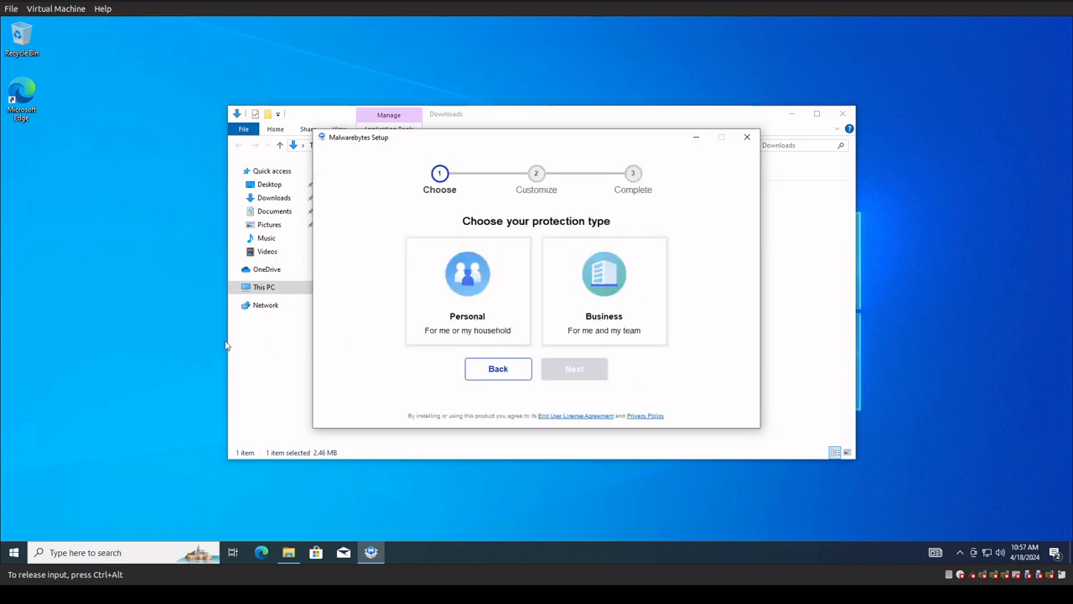
{"action": "left_click", "coordinate": [455, 314]}
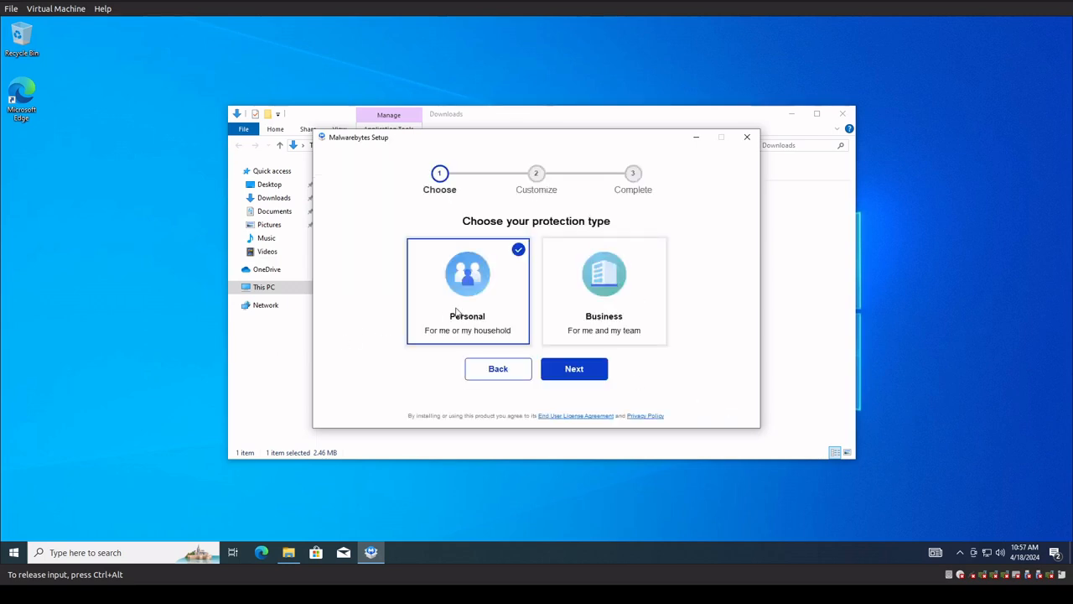
{"action": "left_click", "coordinate": [560, 372]}
{"action": "left_click", "coordinate": [533, 400]}
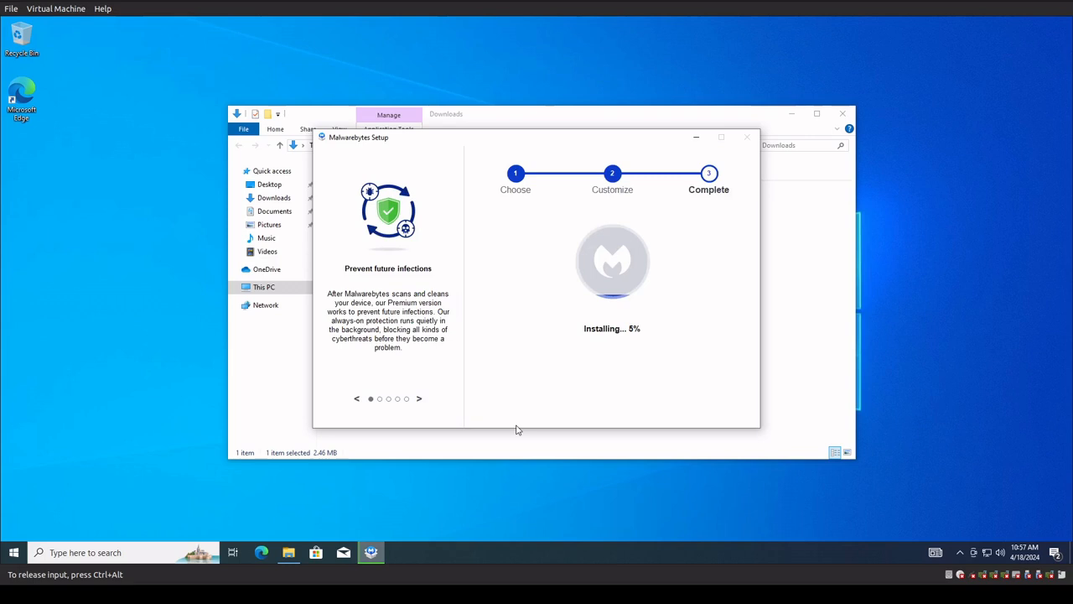
Open Task Manager's detailed process list, sort it by memory usage, and select MsMpEng.exe
{"action": "right_click", "coordinate": [515, 552]}
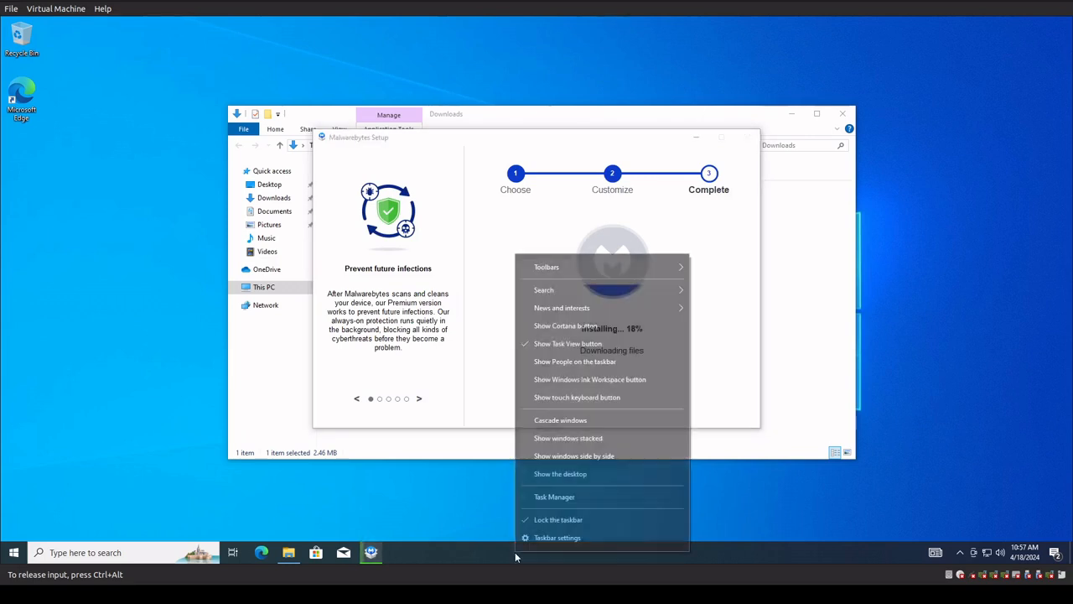
{"action": "left_click", "coordinate": [545, 498]}
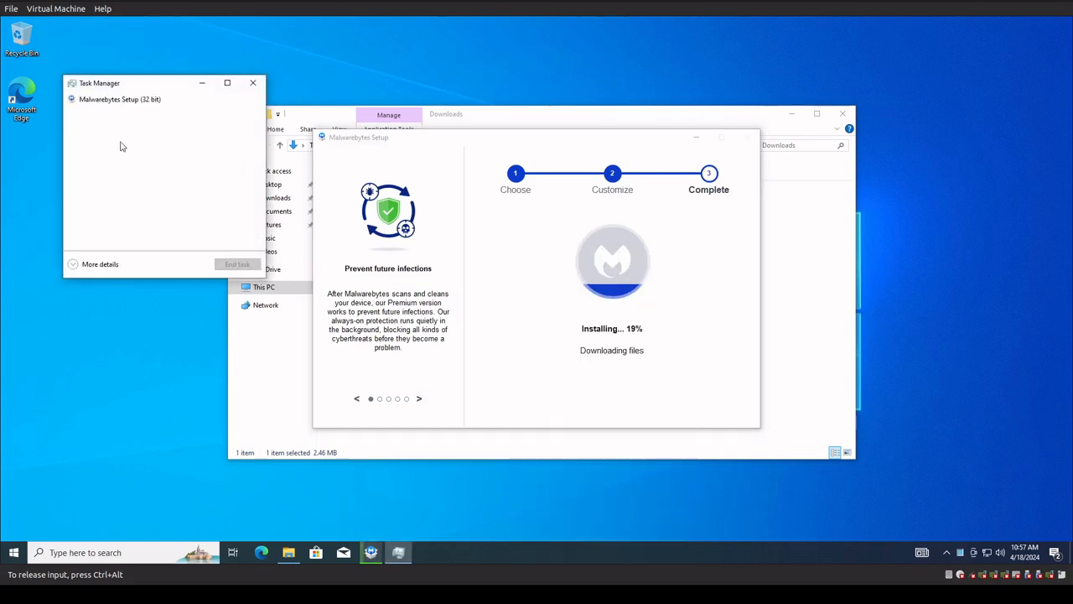
{"action": "left_click", "coordinate": [99, 264]}
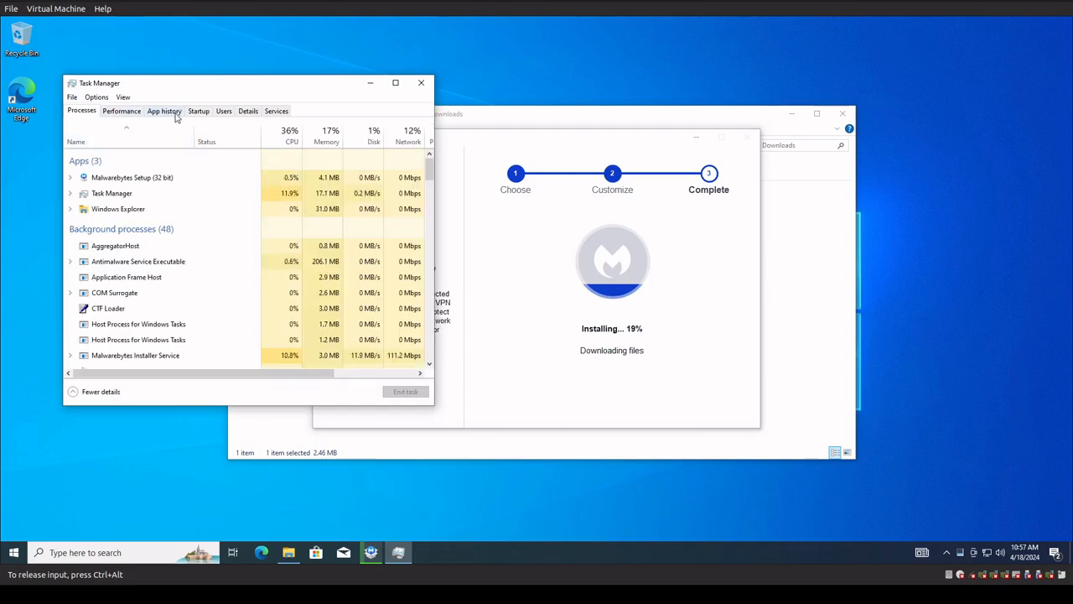
{"action": "left_click", "coordinate": [245, 111]}
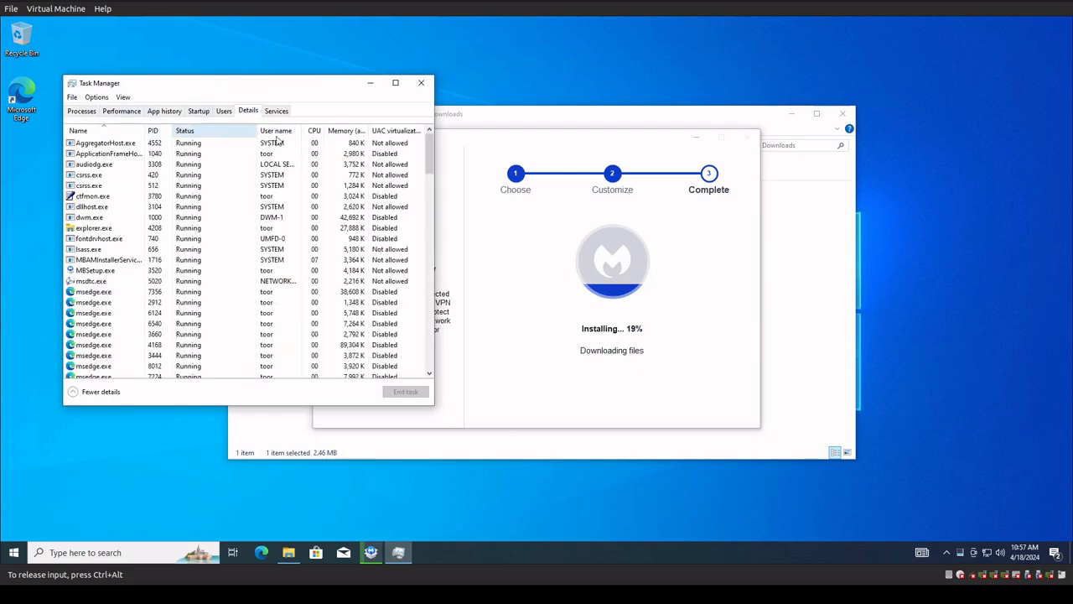
{"action": "left_click", "coordinate": [344, 131]}
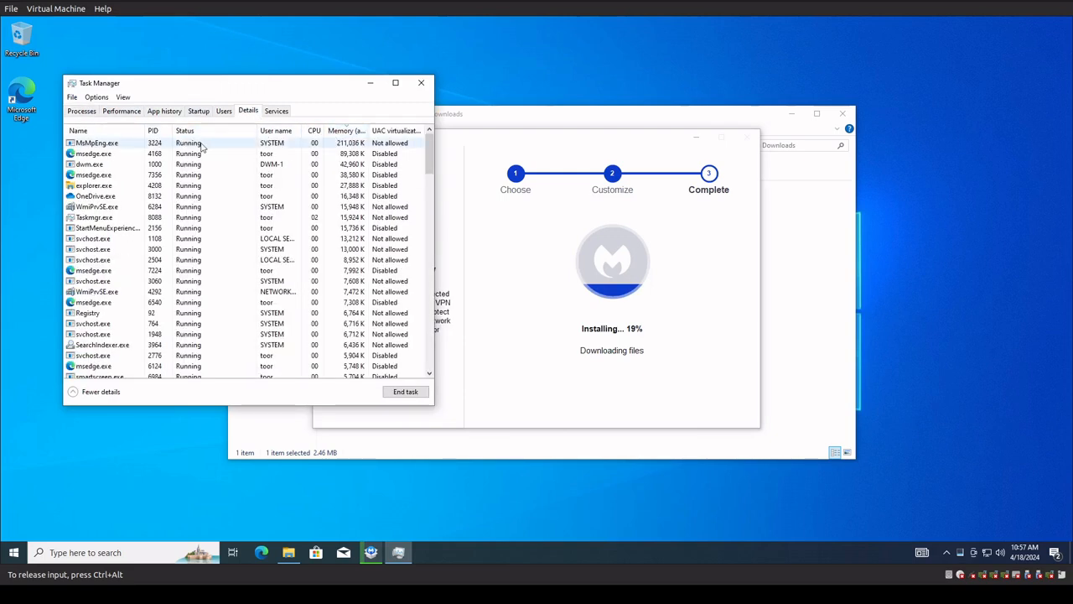
{"action": "left_click", "coordinate": [144, 144]}
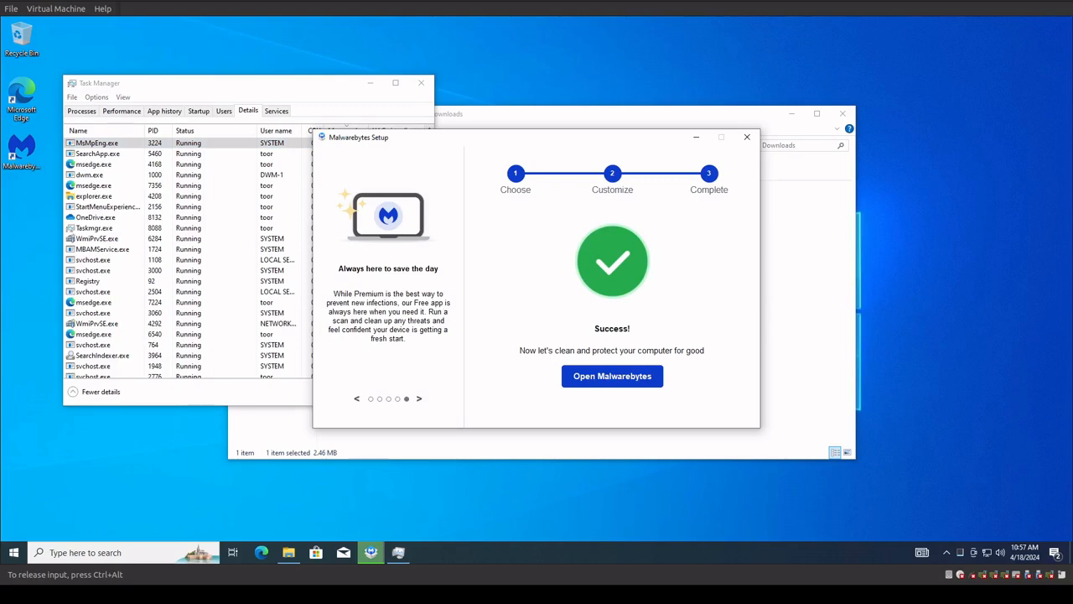
Open Malwarebytes and start the free 14-day Premium trial without an email address, and select MBAMService.exe in the process list
{"action": "left_click", "coordinate": [635, 377]}
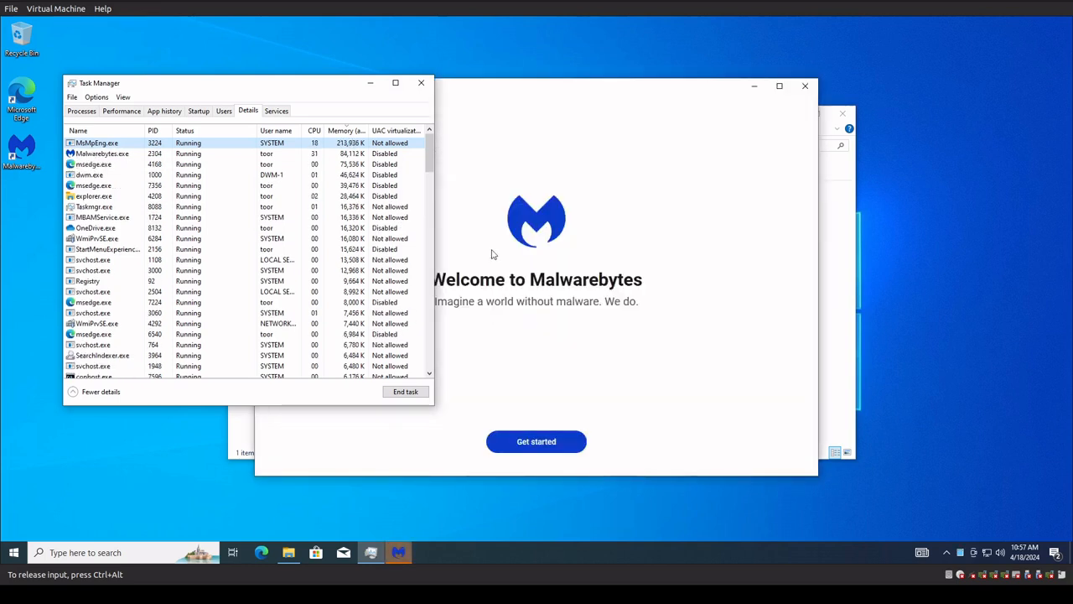
{"action": "left_click_drag", "start_coordinate": [613, 93], "coordinate": [802, 47]}
{"action": "left_click", "coordinate": [726, 400]}
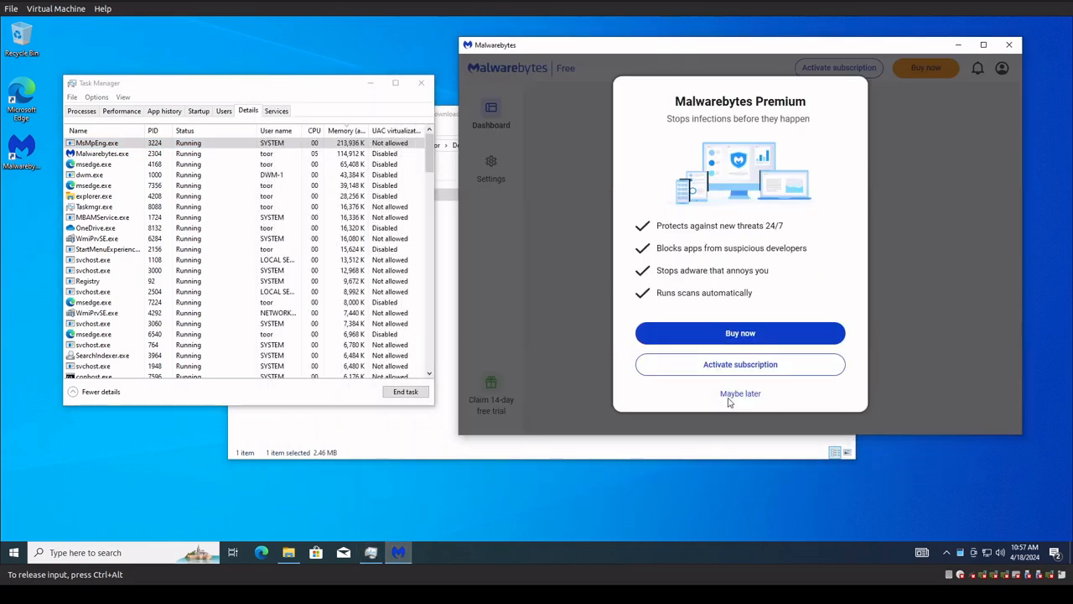
{"action": "left_click", "coordinate": [731, 399]}
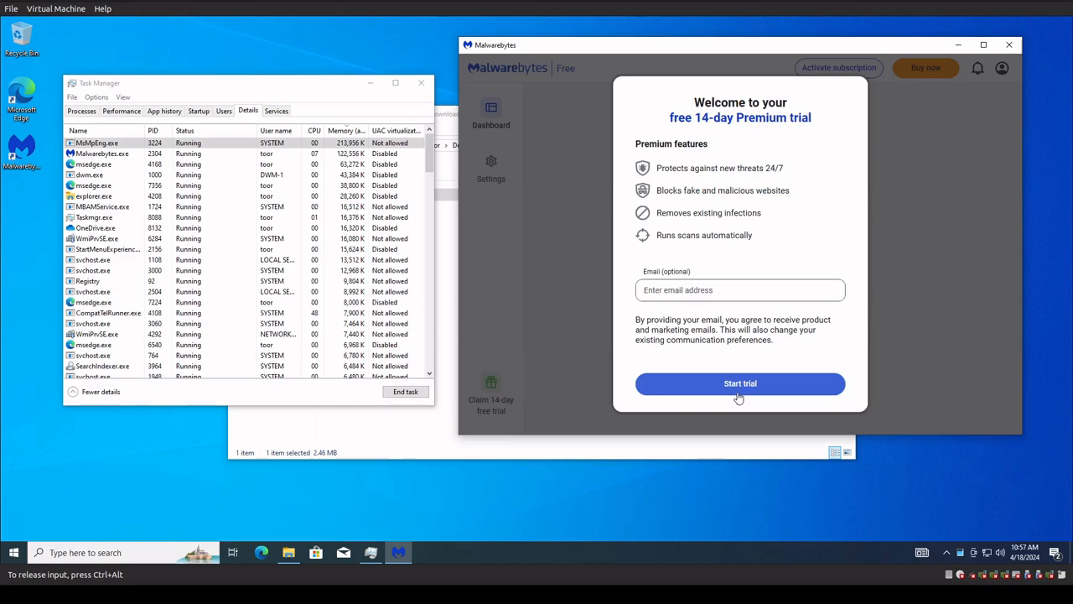
{"action": "left_click", "coordinate": [737, 392]}
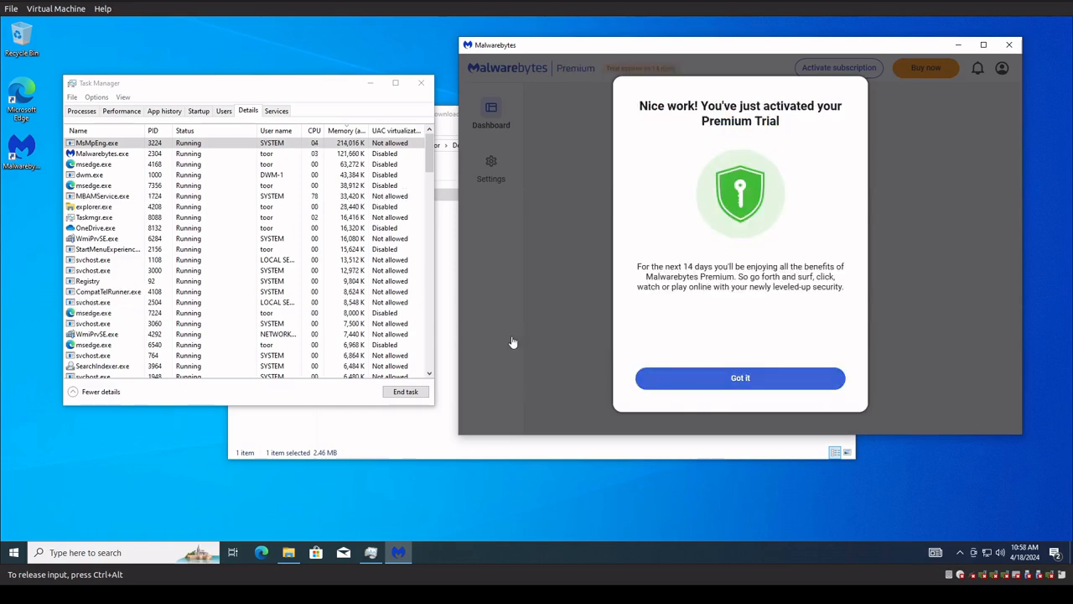
{"action": "left_click", "coordinate": [869, 360]}
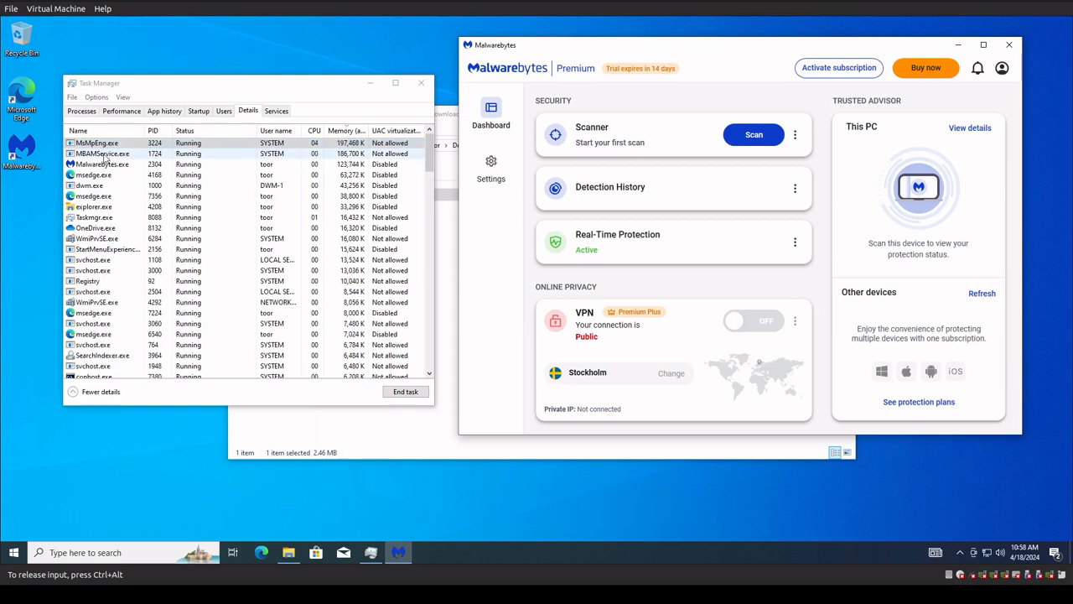
{"action": "left_click", "coordinate": [105, 158]}
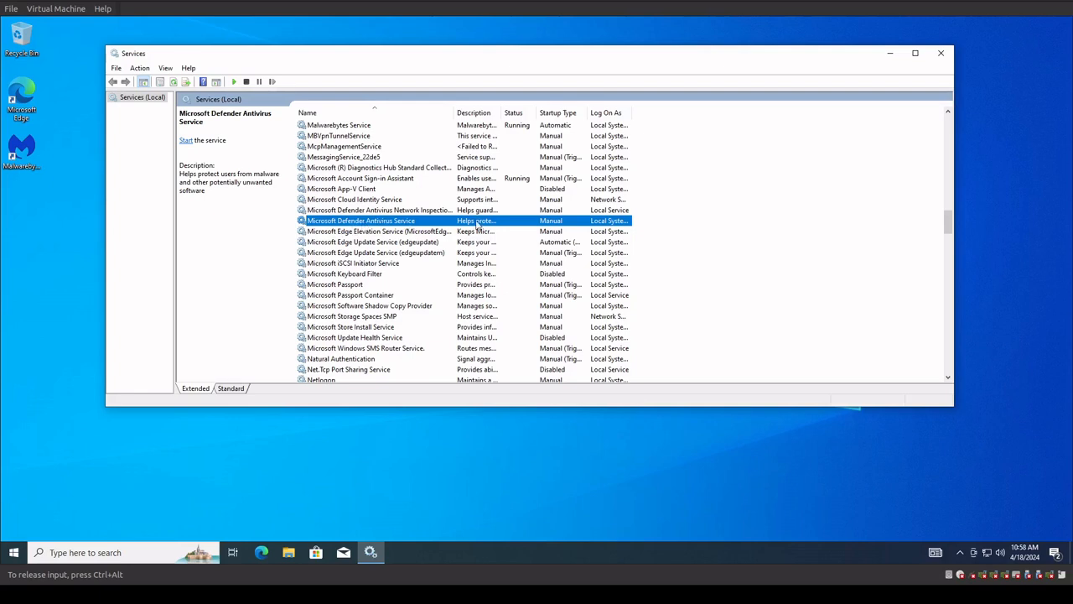
Open the Microsoft Defender Antivirus Service's properties and inspect the full path to its executable
{"action": "right_click", "coordinate": [392, 221]}
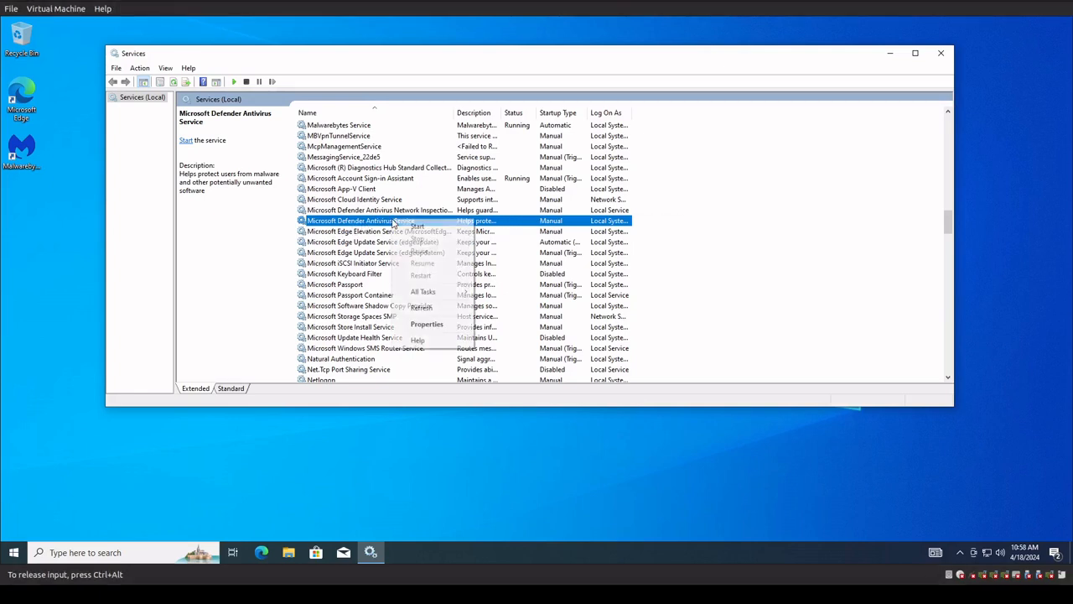
{"action": "left_click", "coordinate": [424, 325]}
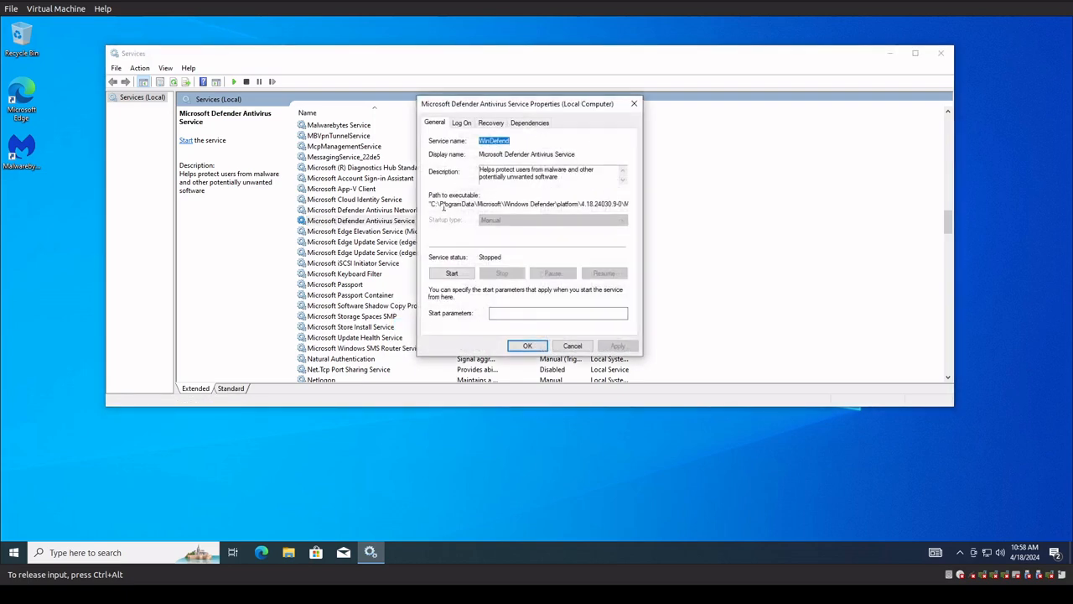
{"action": "left_click_drag", "start_coordinate": [432, 203], "coordinate": [686, 206]}
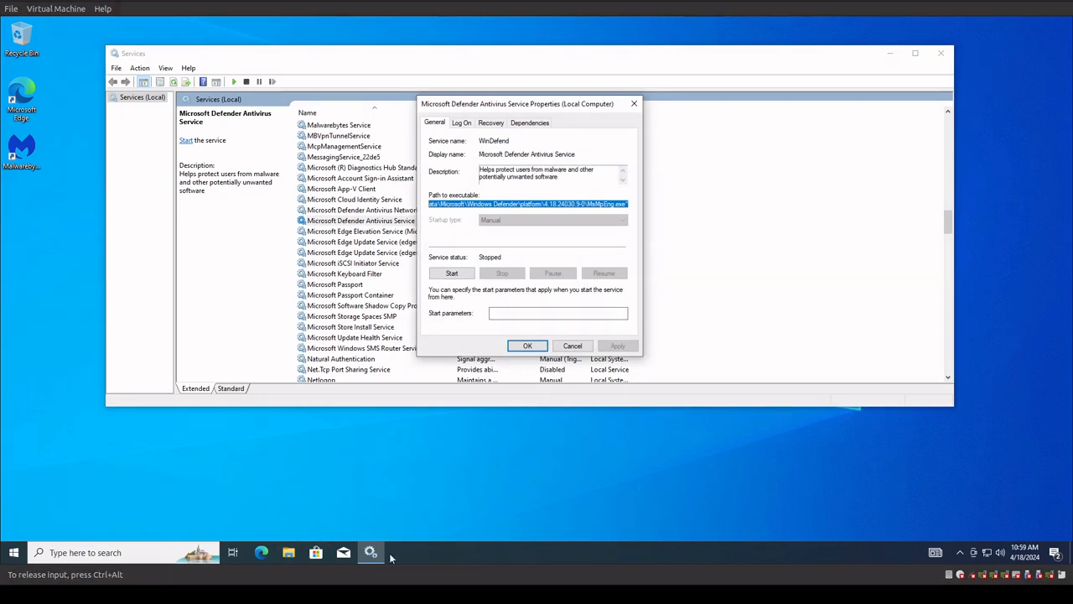
Browse to C:\ProgramData\Microsoft\Windows Defender in File Explorer and position the window so the service's executable path stays readable
{"action": "left_click", "coordinate": [288, 552]}
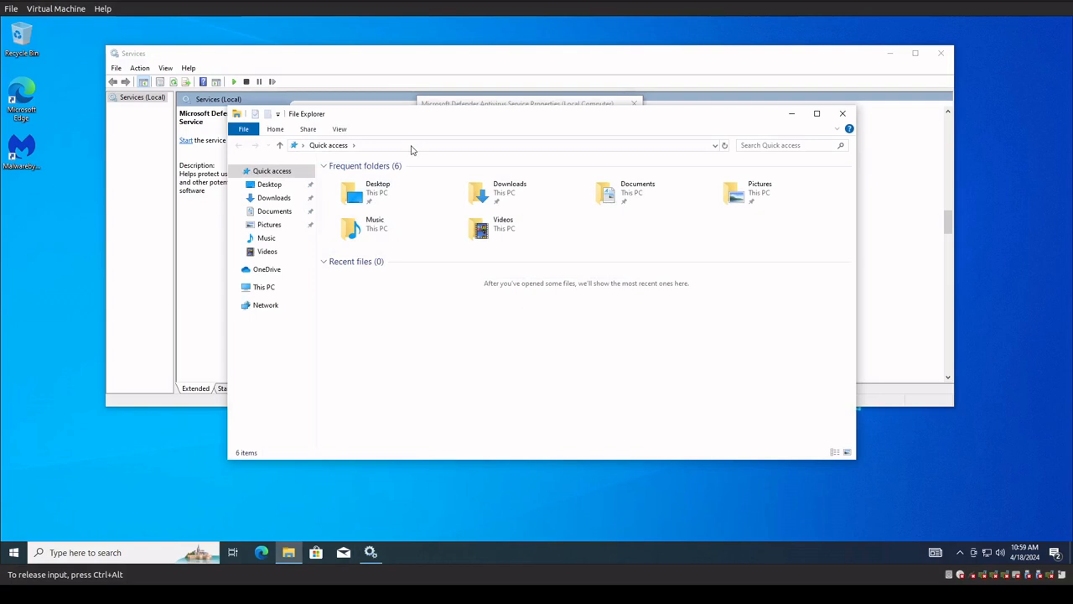
{"action": "left_click", "coordinate": [412, 145]}
{"action": "type", "text": "c:\\"}
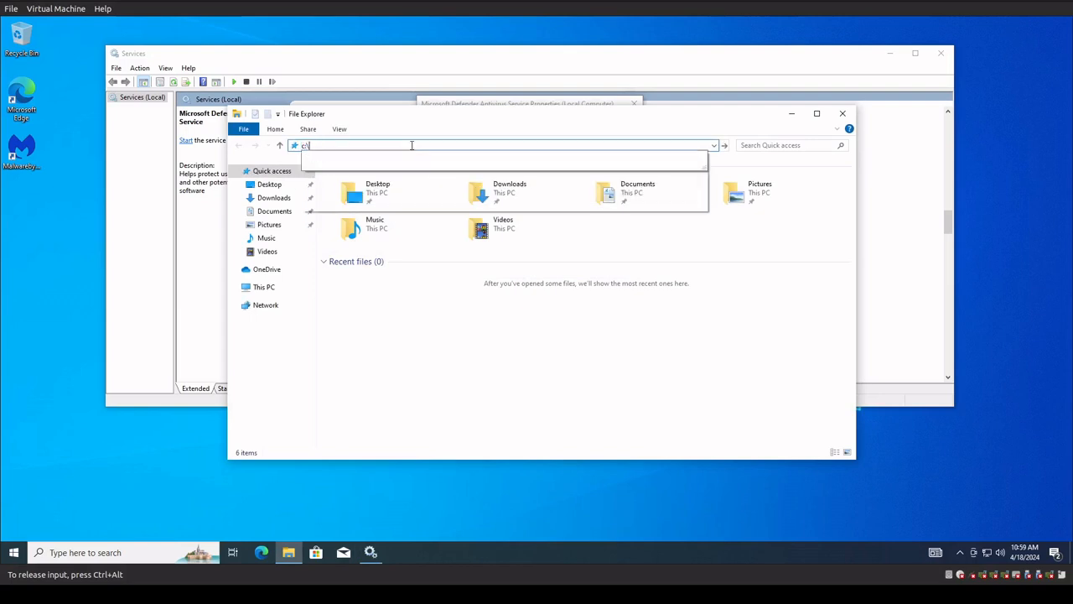
{"action": "type", "text": "progr"}
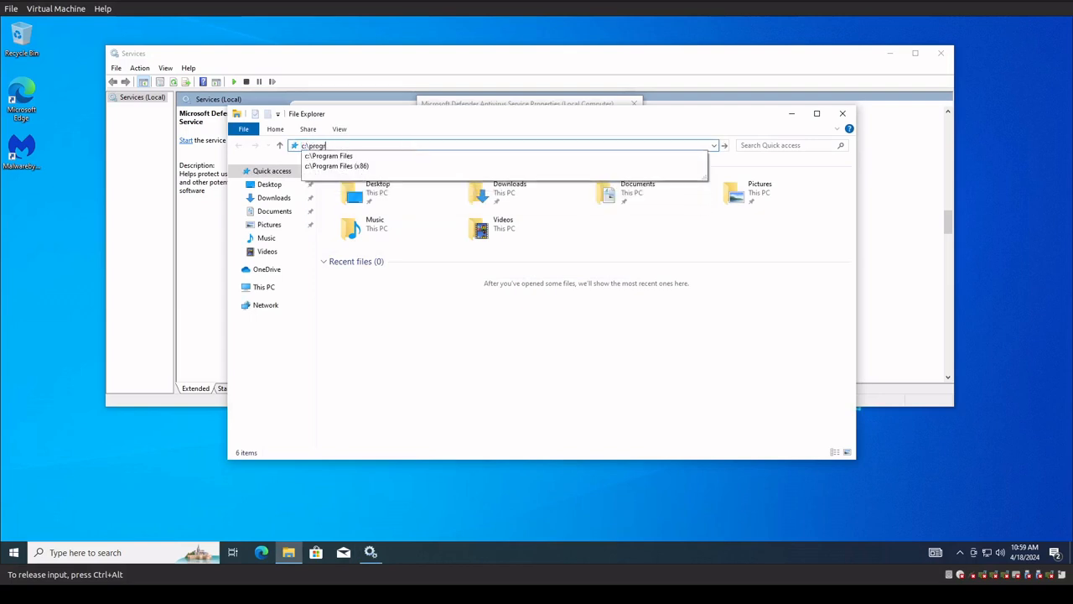
{"action": "type", "text": "amda"}
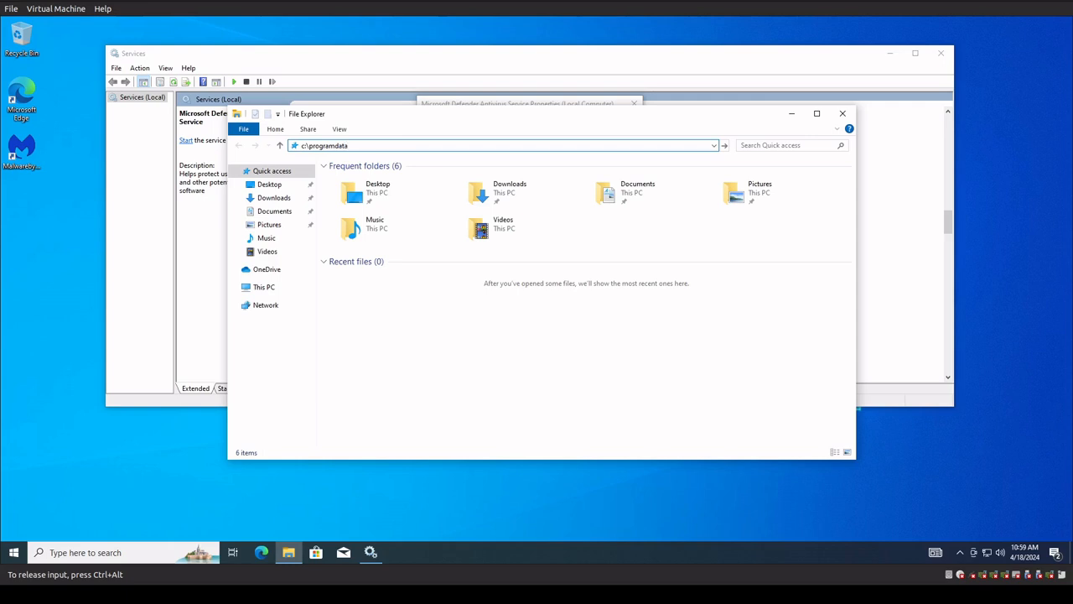
{"action": "type", "text": "ta"}
{"action": "key", "text": "Return"}
{"action": "double_click", "coordinate": [353, 190]}
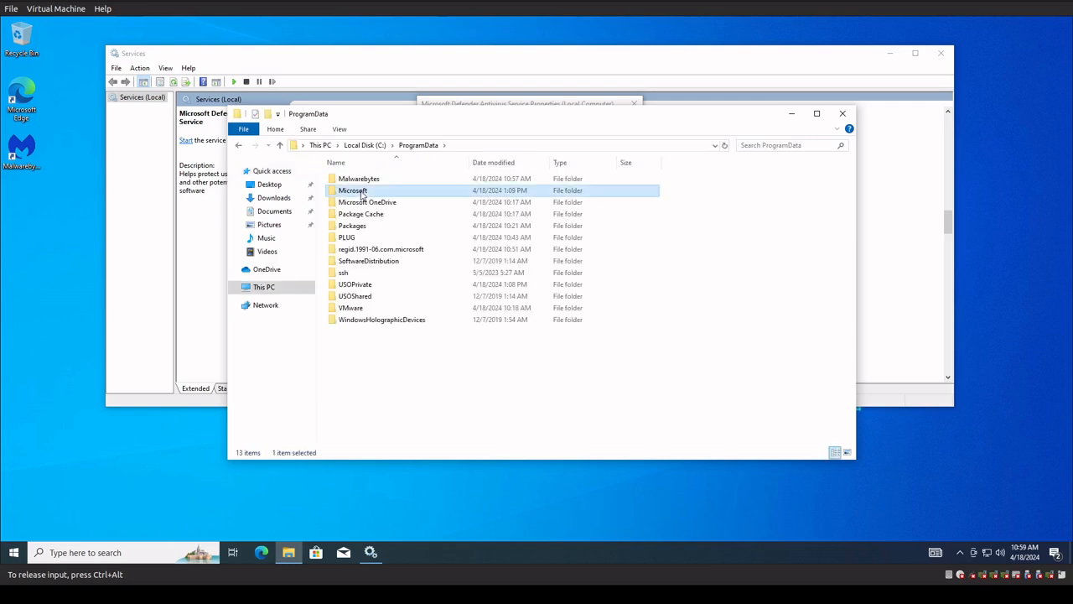
{"action": "scroll", "coordinate": [395, 345], "scroll_direction": "down", "scroll_amount": 2}
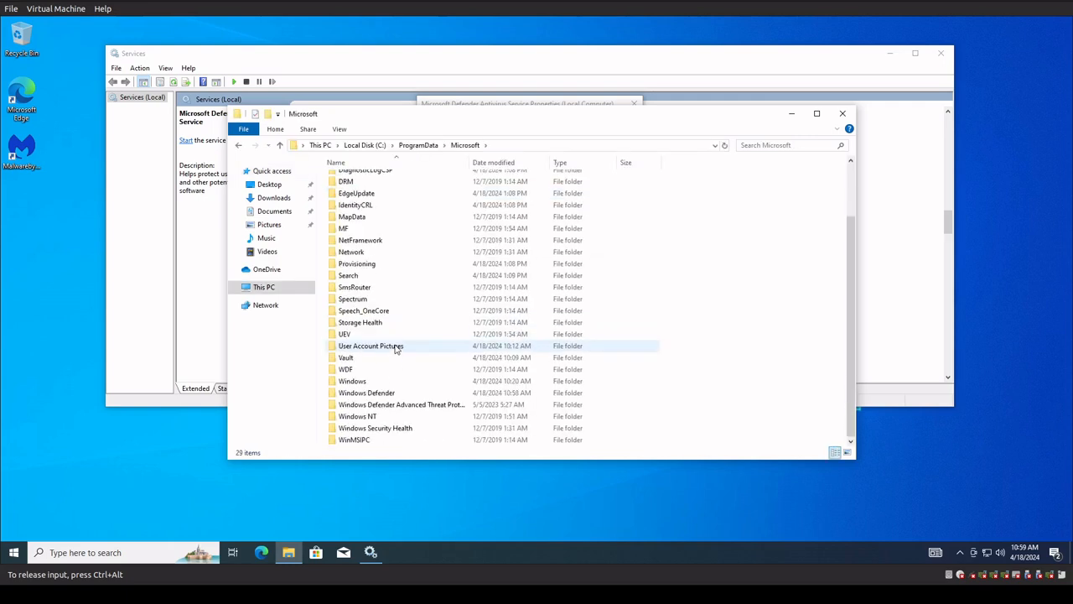
{"action": "double_click", "coordinate": [366, 394]}
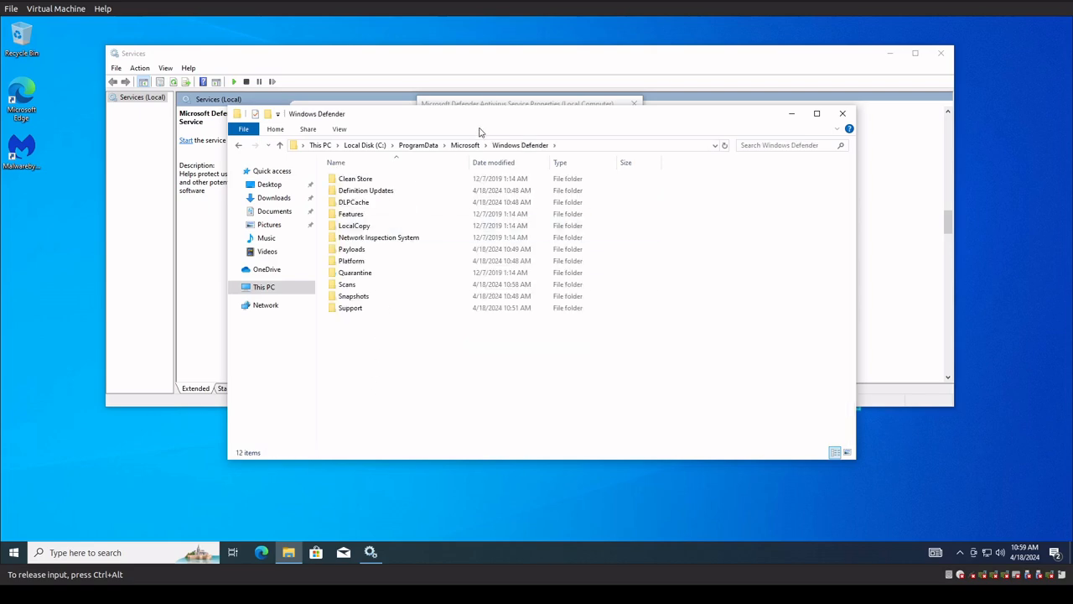
{"action": "left_click_drag", "start_coordinate": [462, 116], "coordinate": [412, 229]}
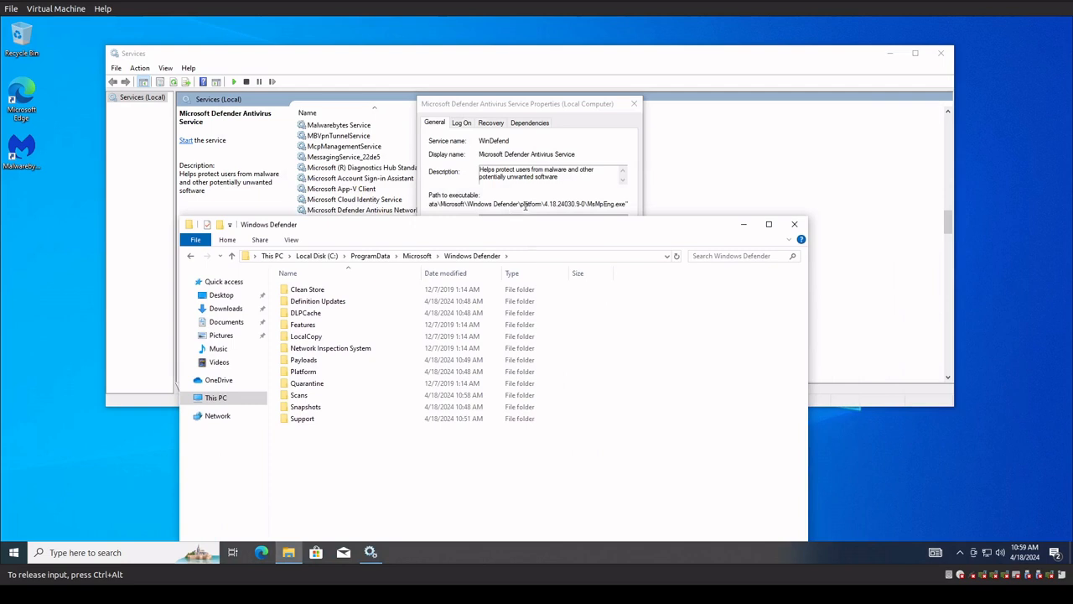
Follow the service path into Platform\4.18.24030.9-0 and select the MsMpEng application
{"action": "double_click", "coordinate": [304, 371]}
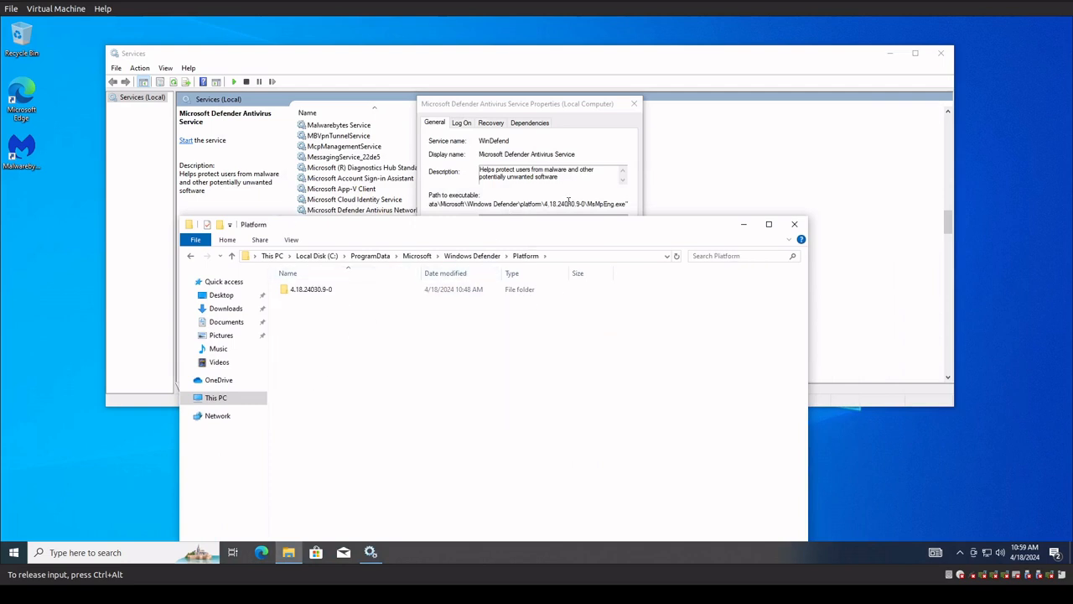
{"action": "double_click", "coordinate": [303, 289]}
{"action": "scroll", "coordinate": [364, 363], "scroll_direction": "down", "scroll_amount": 20}
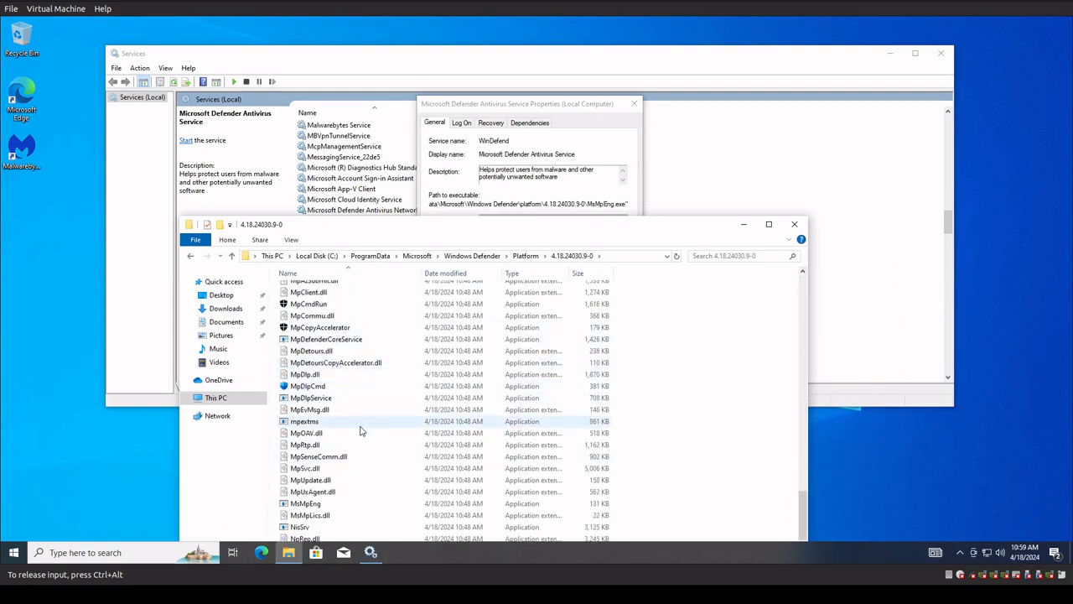
{"action": "scroll", "coordinate": [361, 430], "scroll_direction": "down", "scroll_amount": 1}
{"action": "left_click", "coordinate": [335, 469]}
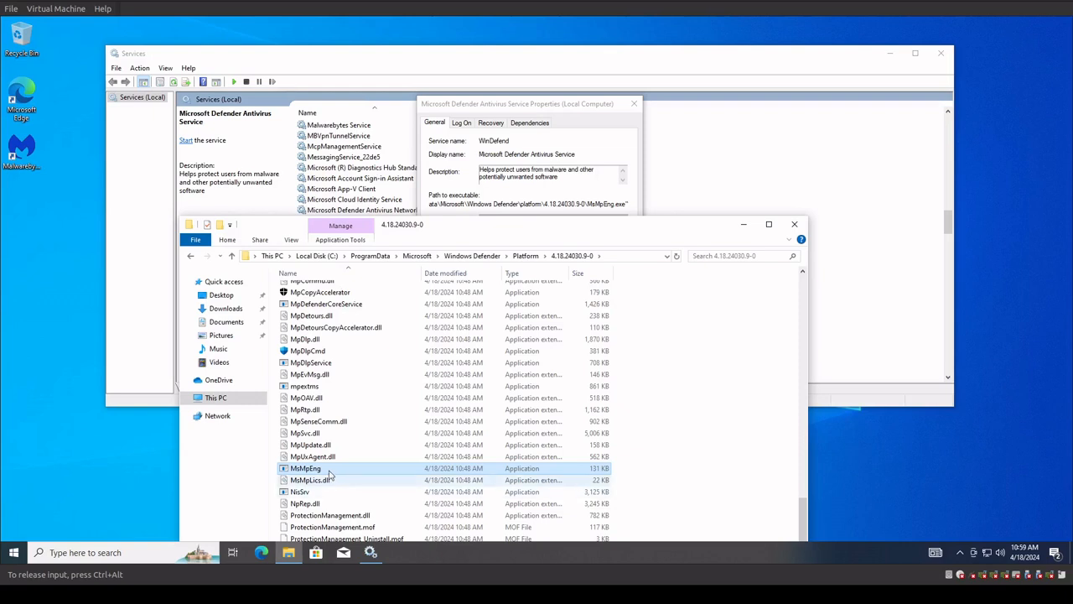
Return to the Windows Defender folder and reopen its Platform\4.18.24030.9-0 subfolder
{"action": "mouse_move", "coordinate": [330, 474]}
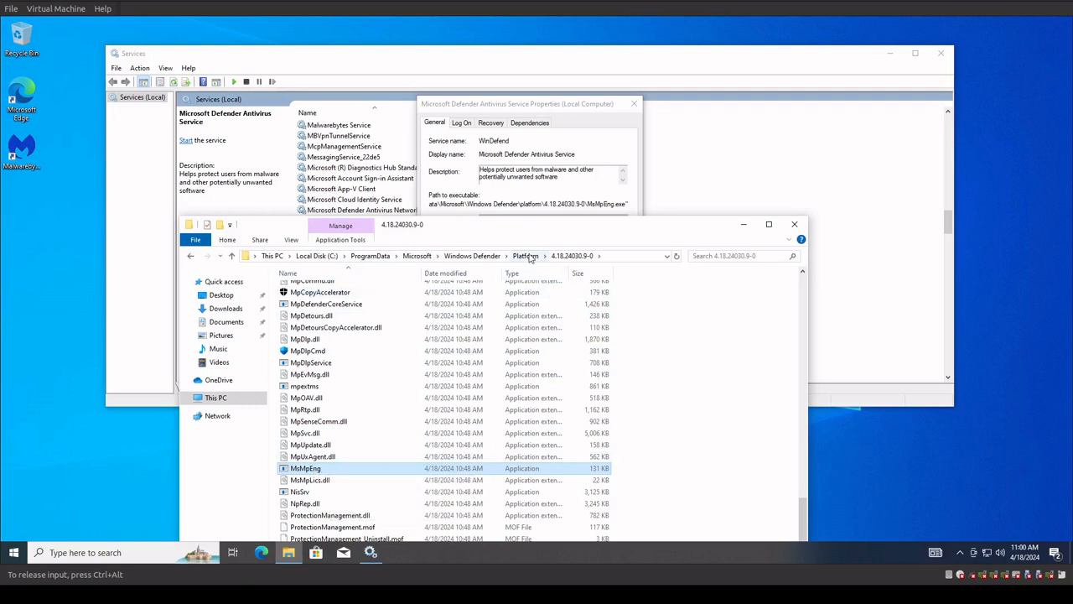
{"action": "left_click", "coordinate": [472, 255]}
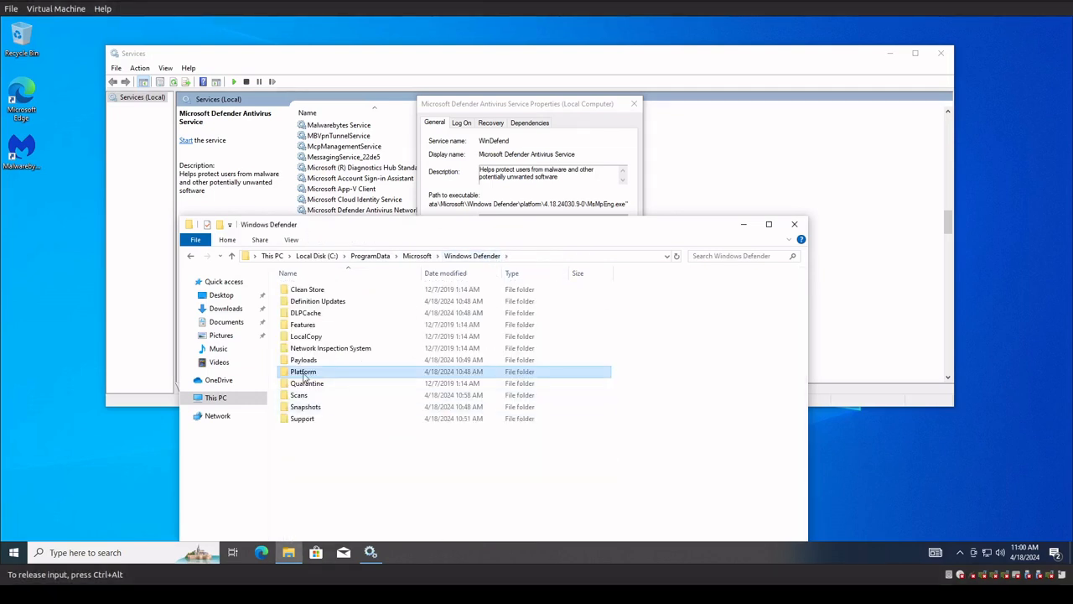
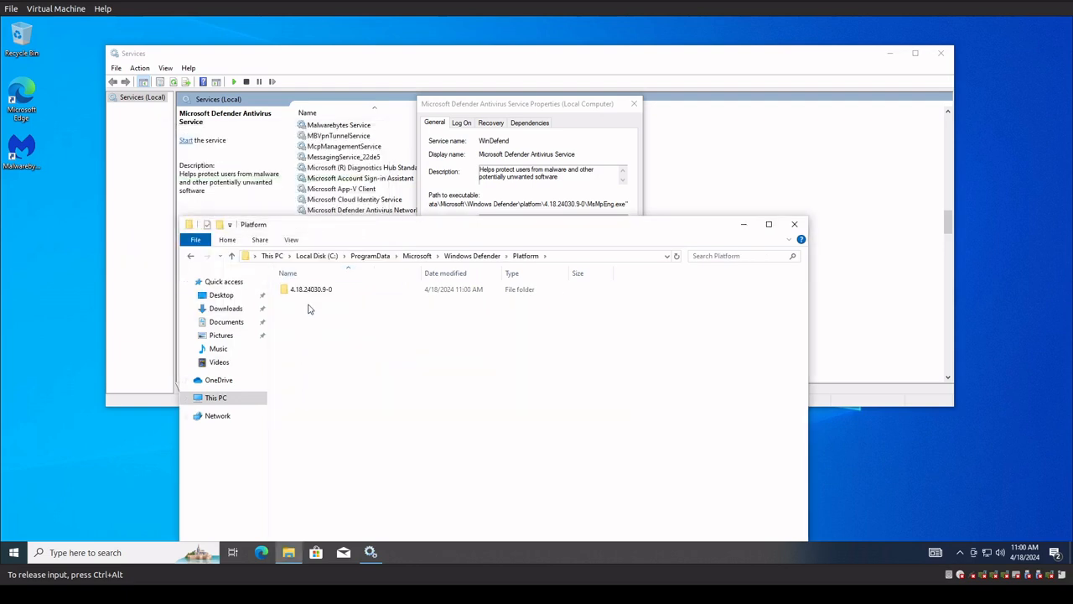
{"action": "double_click", "coordinate": [307, 289]}
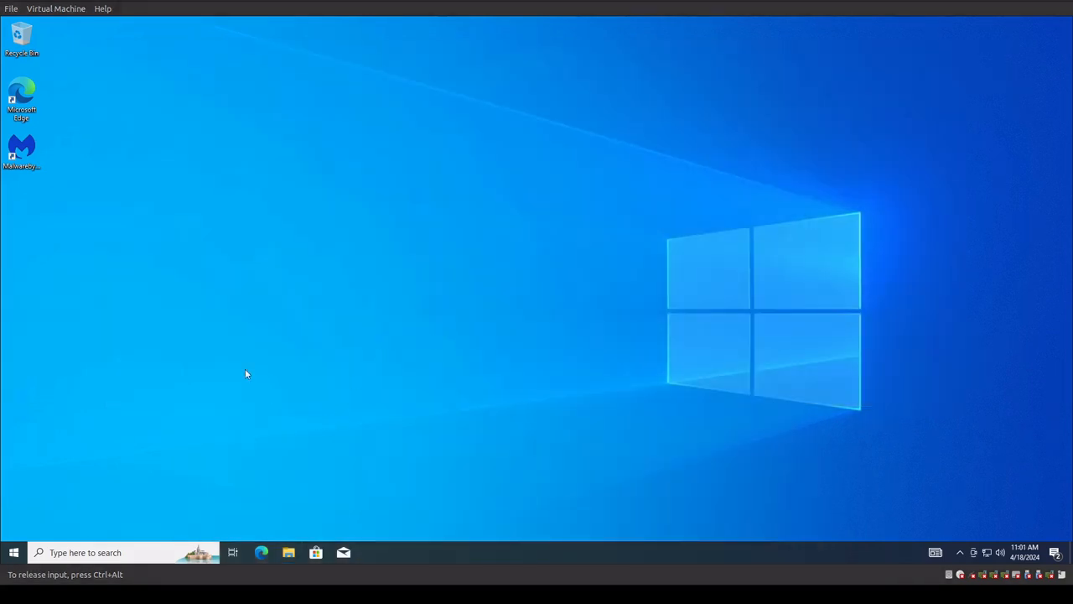
Launch Control Panel with the Run command "control" and open the list of installed programs
{"action": "right_click", "coordinate": [12, 555]}
{"action": "left_click", "coordinate": [78, 491]}
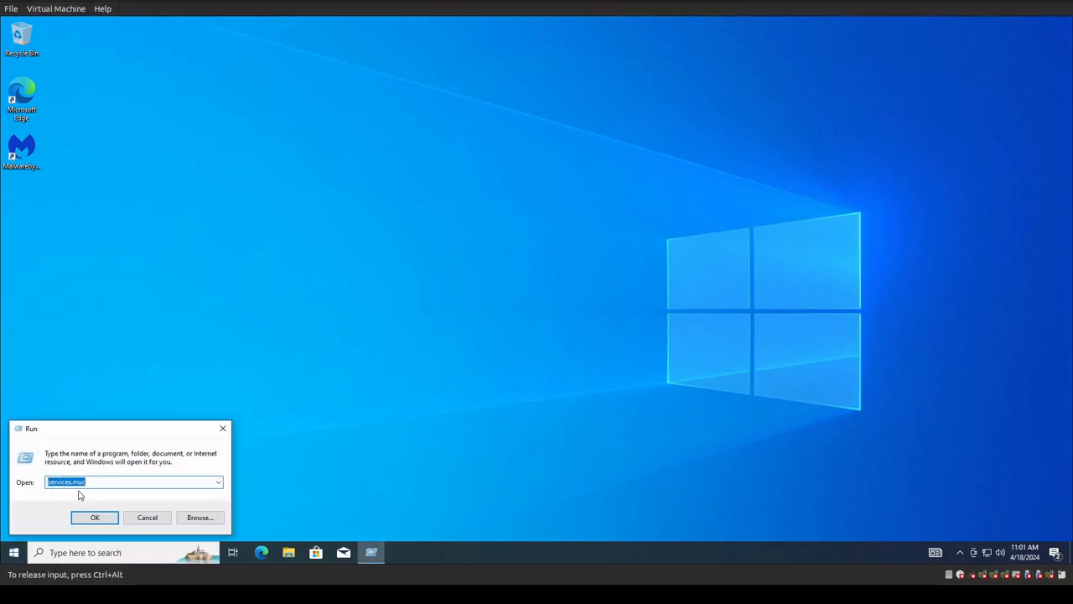
{"action": "type", "text": "control"}
{"action": "key", "text": "Return"}
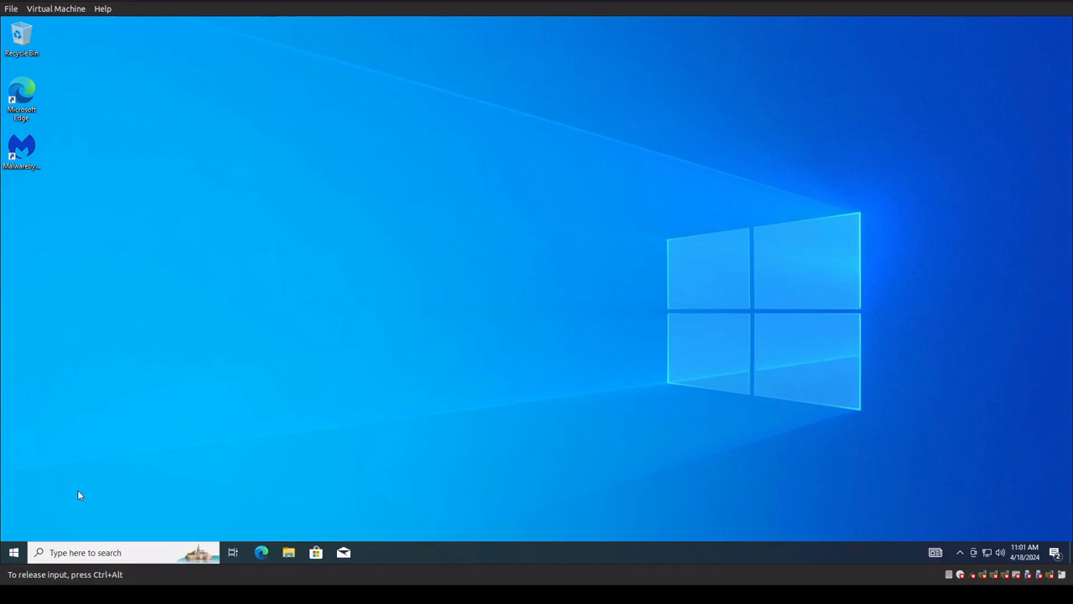
{"action": "left_click", "coordinate": [400, 313]}
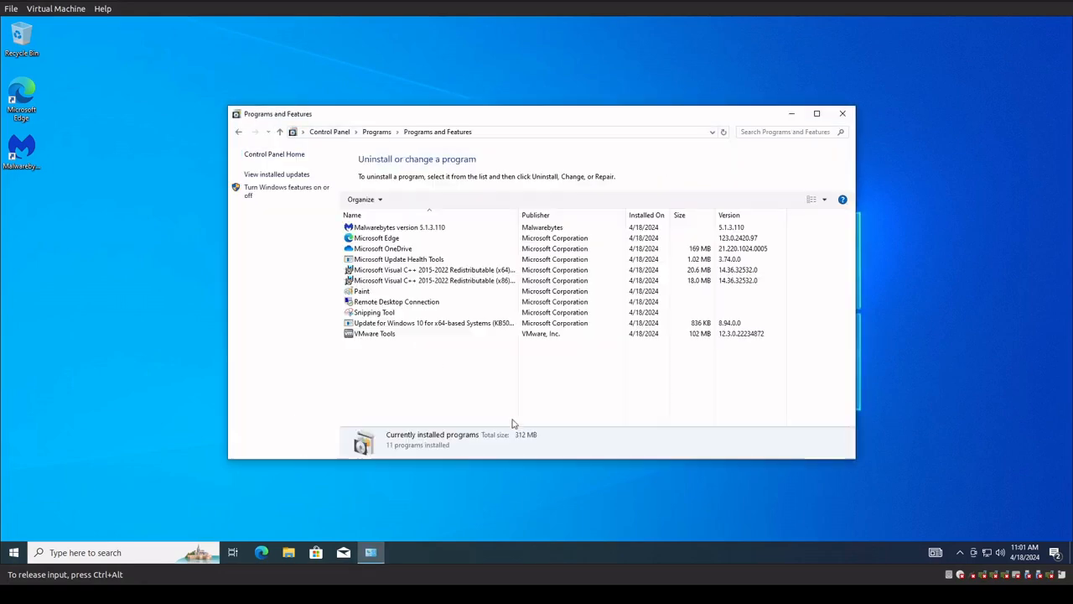
Completely uninstall Malwarebytes despite the remaining Premium trial, and close the uninstall web page and the installed programs list
{"action": "left_click", "coordinate": [390, 228]}
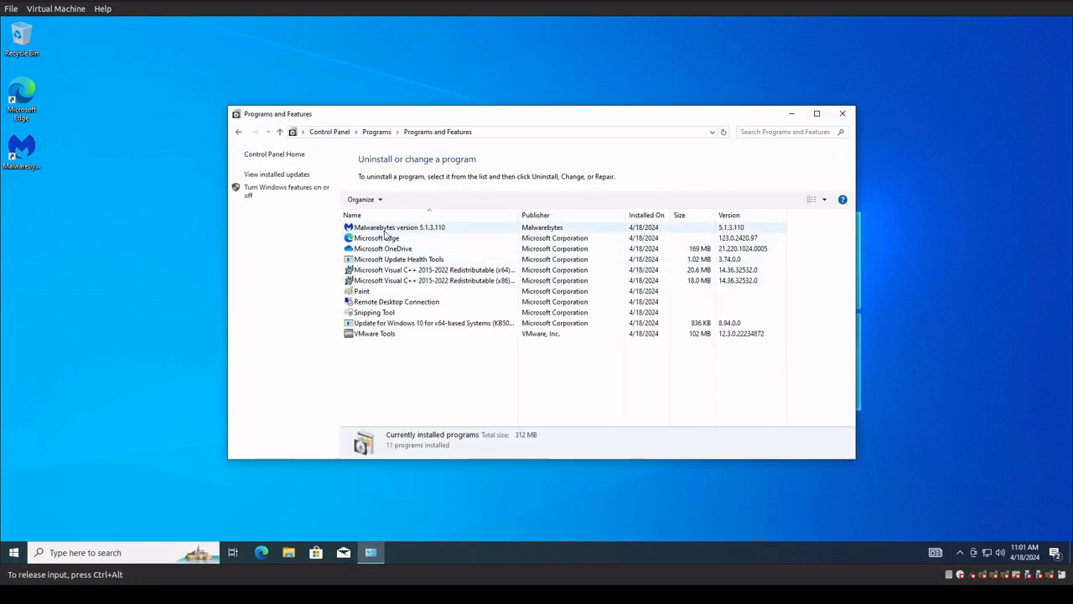
{"action": "left_click", "coordinate": [418, 200]}
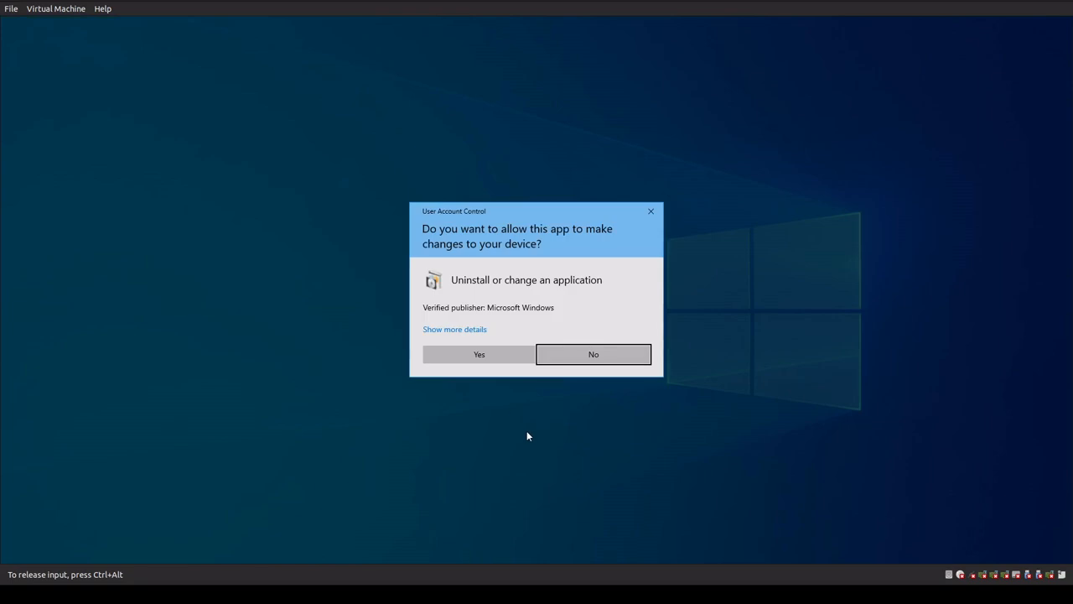
{"action": "left_click", "coordinate": [477, 357]}
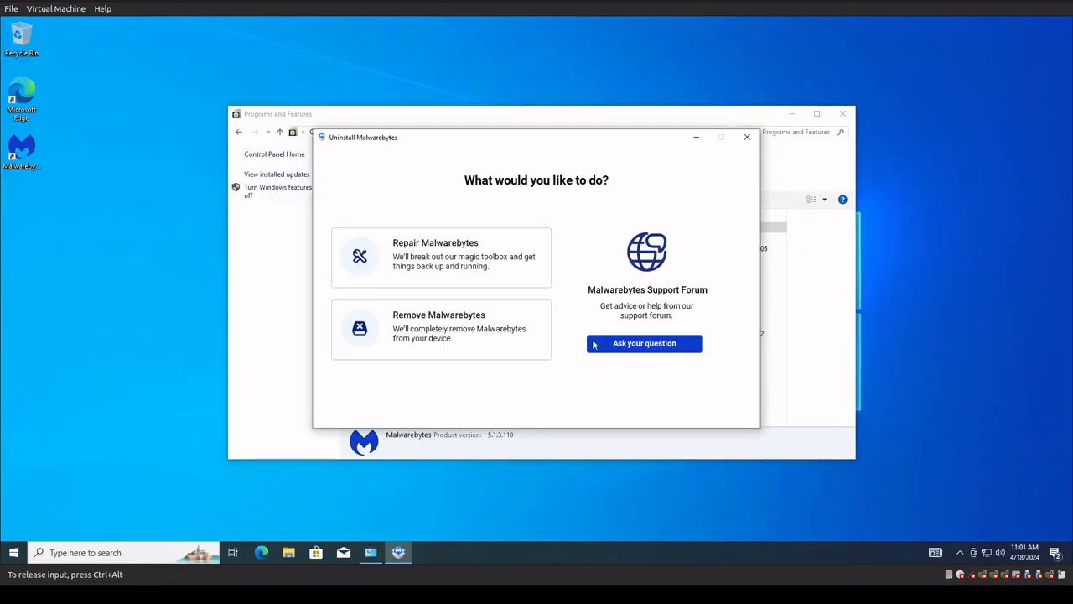
{"action": "left_click", "coordinate": [481, 324]}
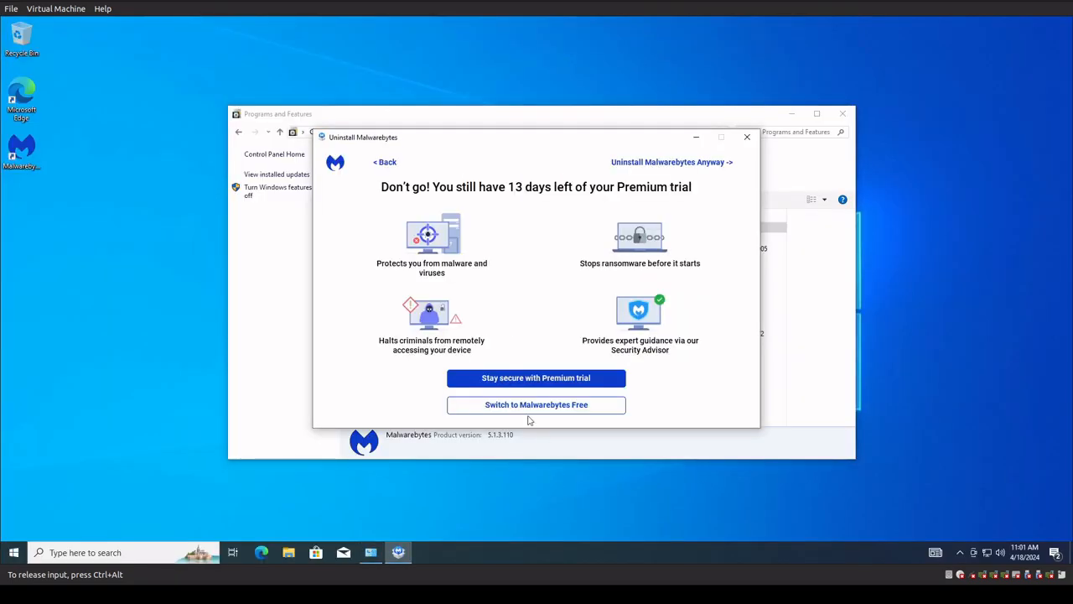
{"action": "left_click", "coordinate": [671, 162]}
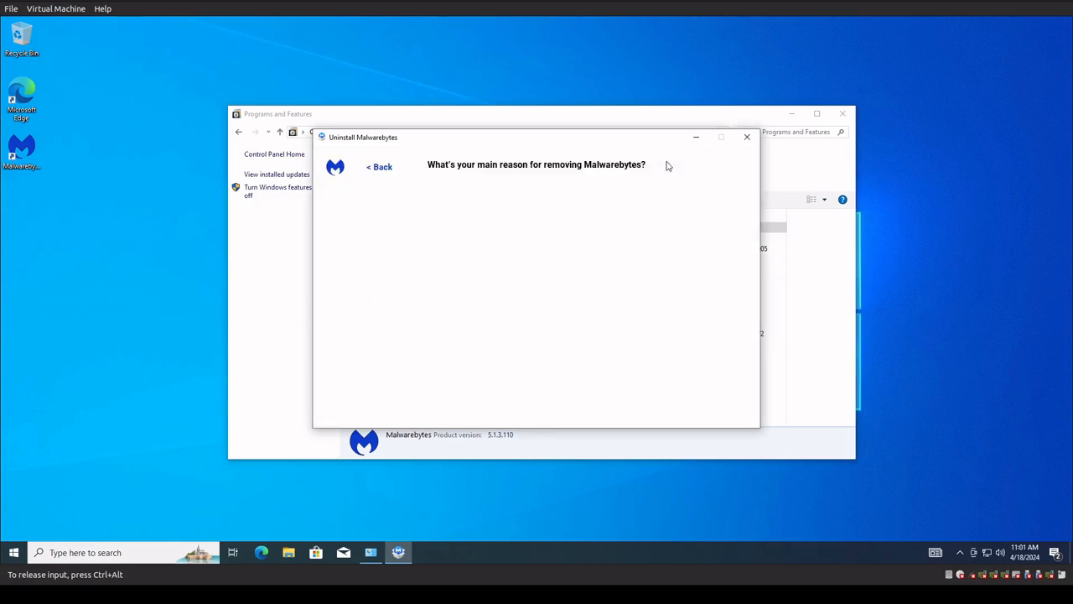
{"action": "left_click", "coordinate": [466, 405]}
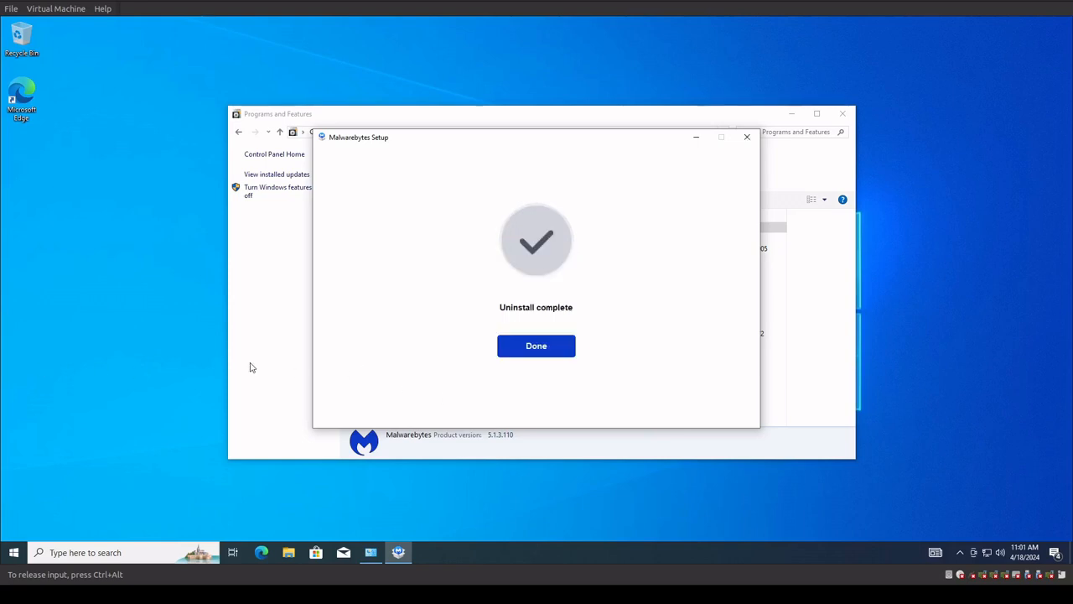
{"action": "left_click", "coordinate": [523, 352]}
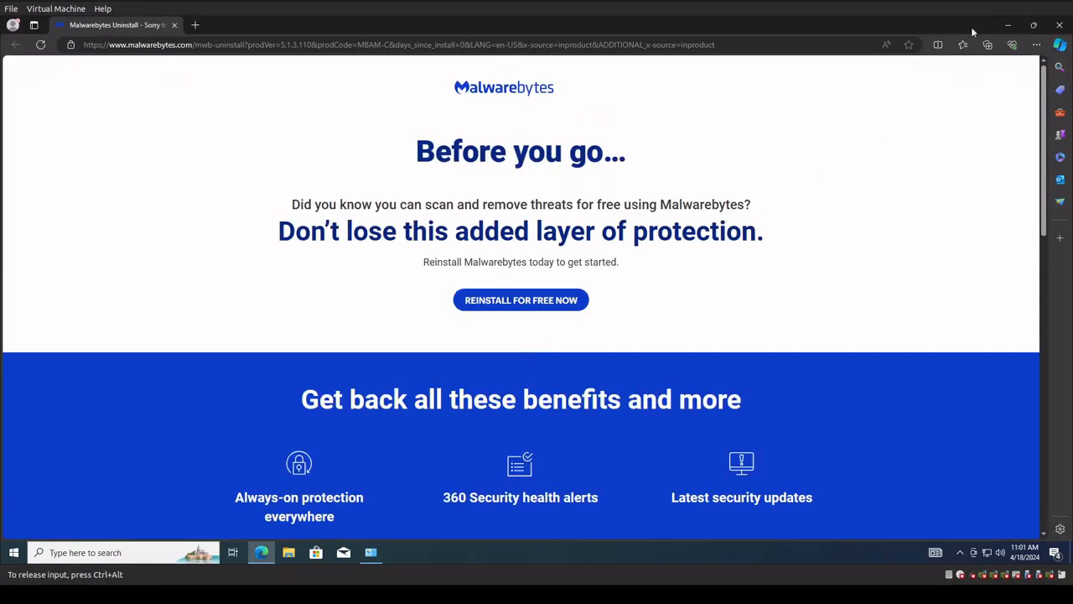
{"action": "left_click", "coordinate": [1059, 24]}
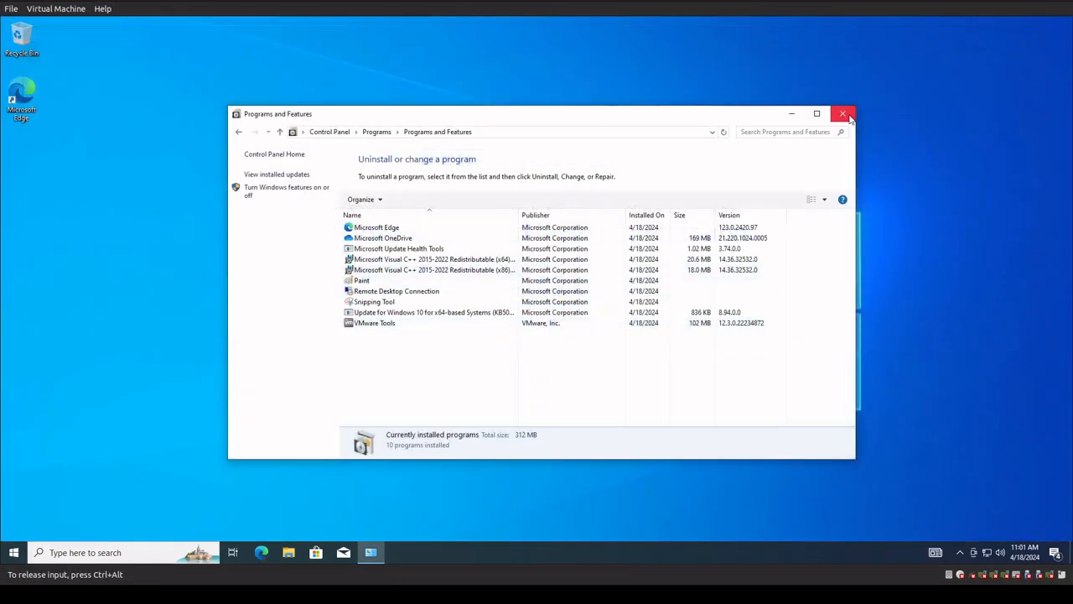
{"action": "left_click", "coordinate": [843, 113]}
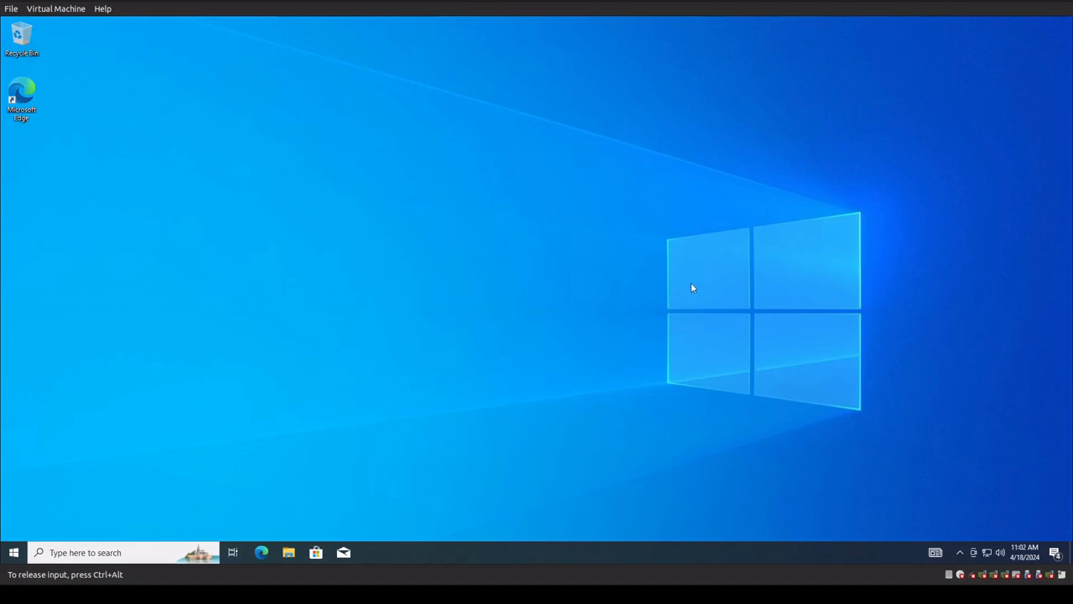
Open Virus & threat protection from the Windows Security page of the Update & Security settings
{"action": "left_click", "coordinate": [17, 553]}
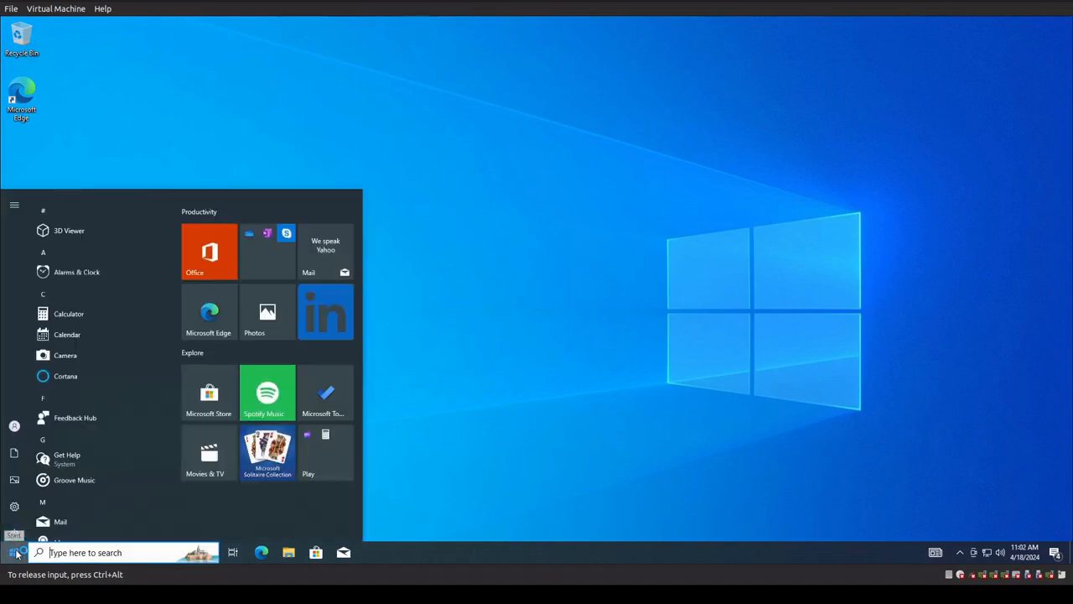
{"action": "left_click", "coordinate": [17, 501]}
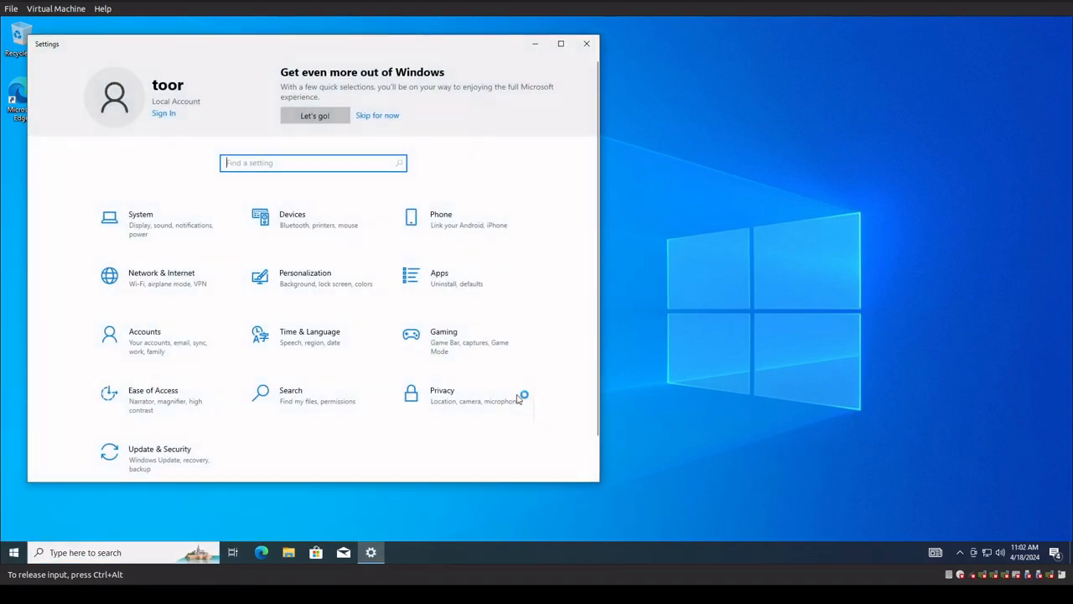
{"action": "left_click", "coordinate": [178, 459]}
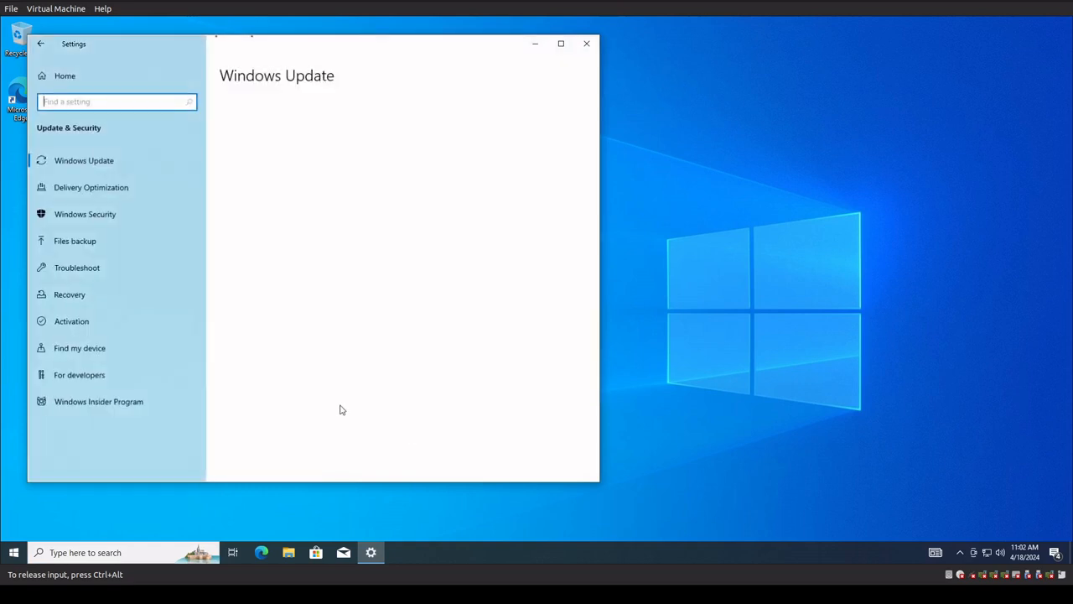
{"action": "left_click", "coordinate": [94, 213]}
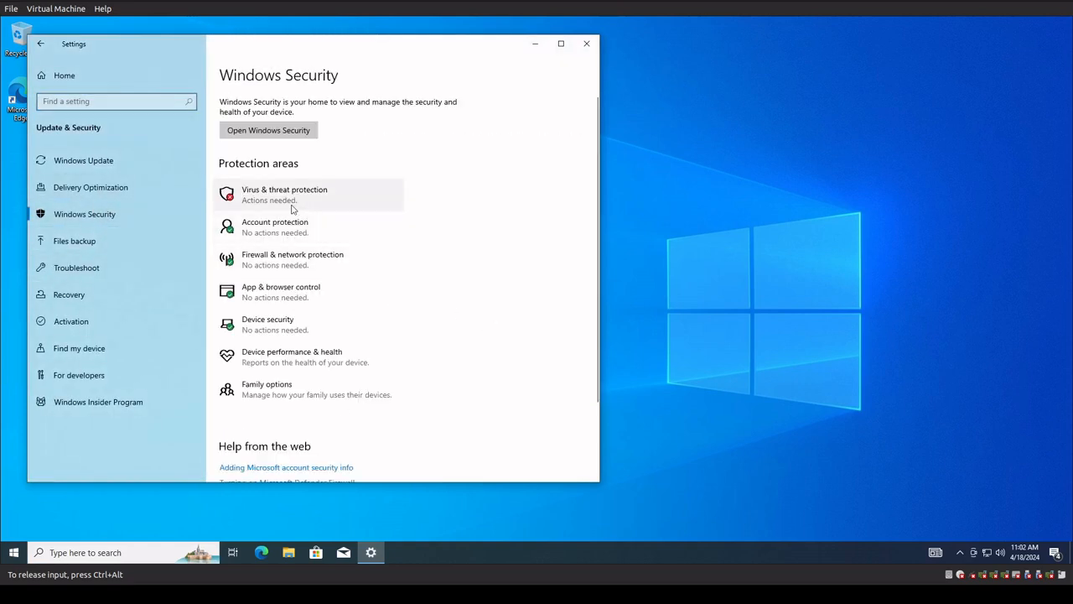
{"action": "left_click", "coordinate": [258, 196]}
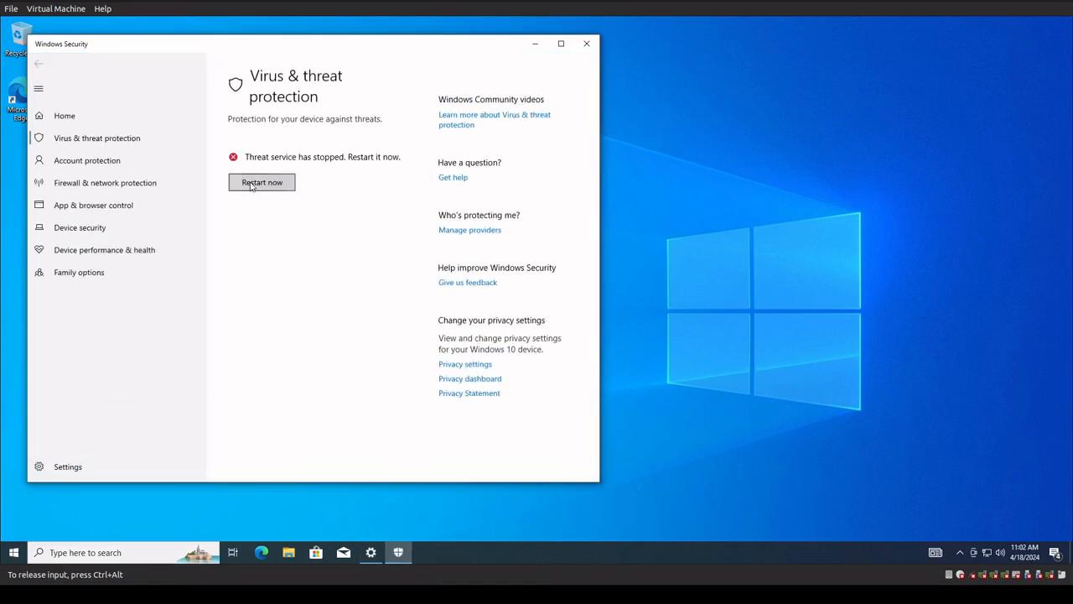
Try to restart the stopped threat service, and close Windows Security
{"action": "left_click", "coordinate": [251, 186]}
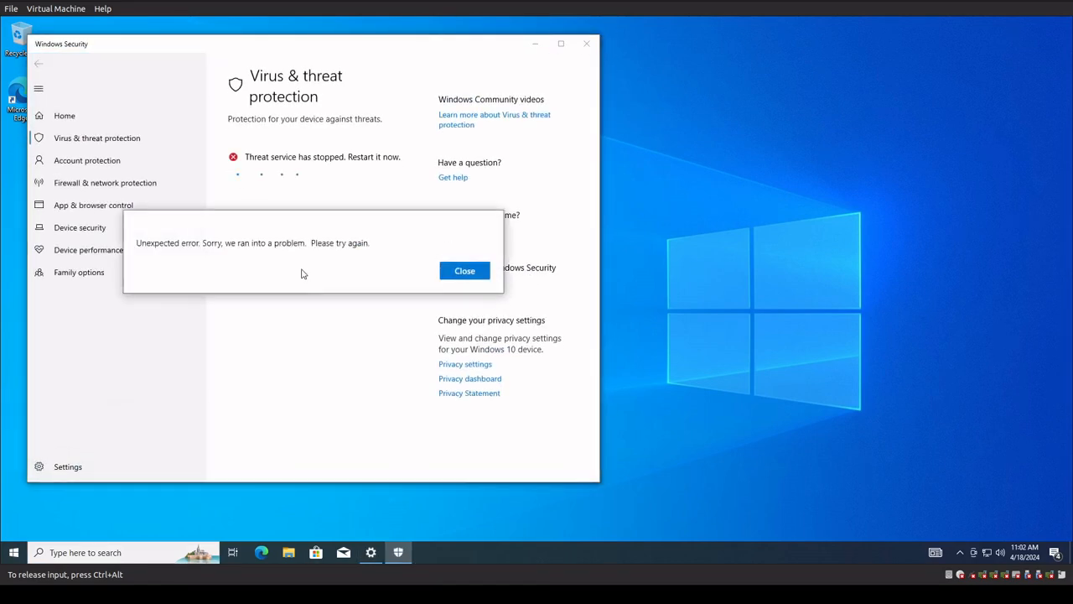
{"action": "left_click", "coordinate": [485, 275]}
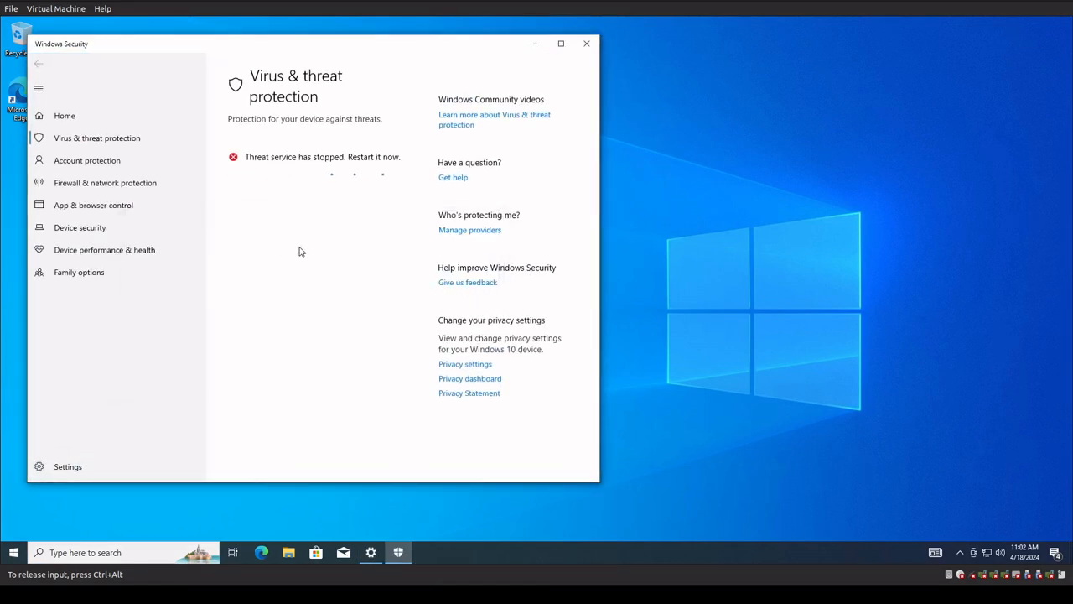
{"action": "left_click", "coordinate": [586, 44]}
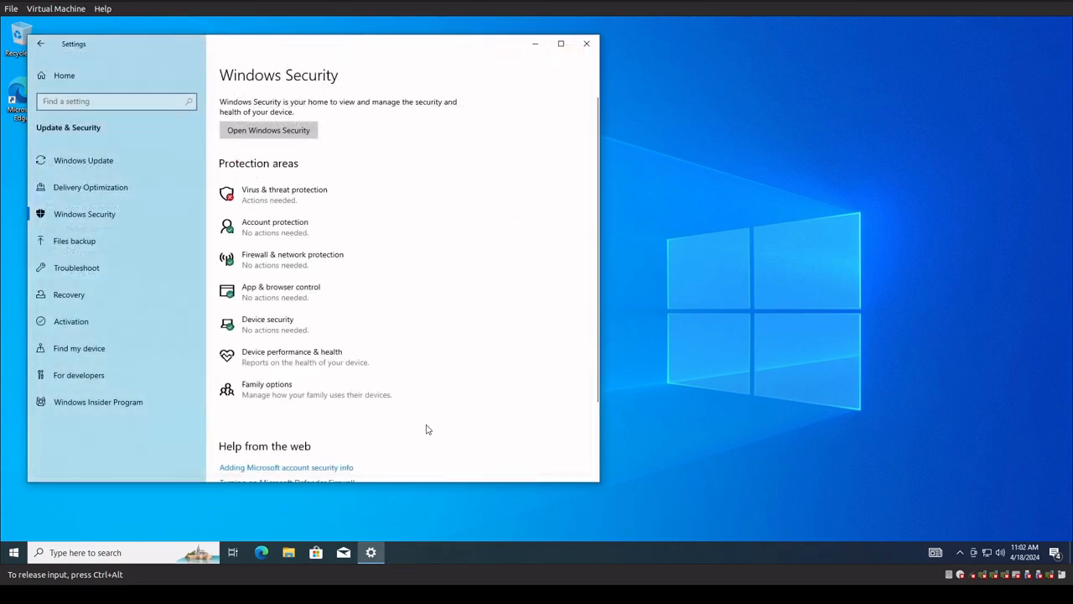
Close Settings, launch Task Manager, and sort its detailed process list by name
{"action": "left_click", "coordinate": [586, 44]}
{"action": "right_click", "coordinate": [399, 547]}
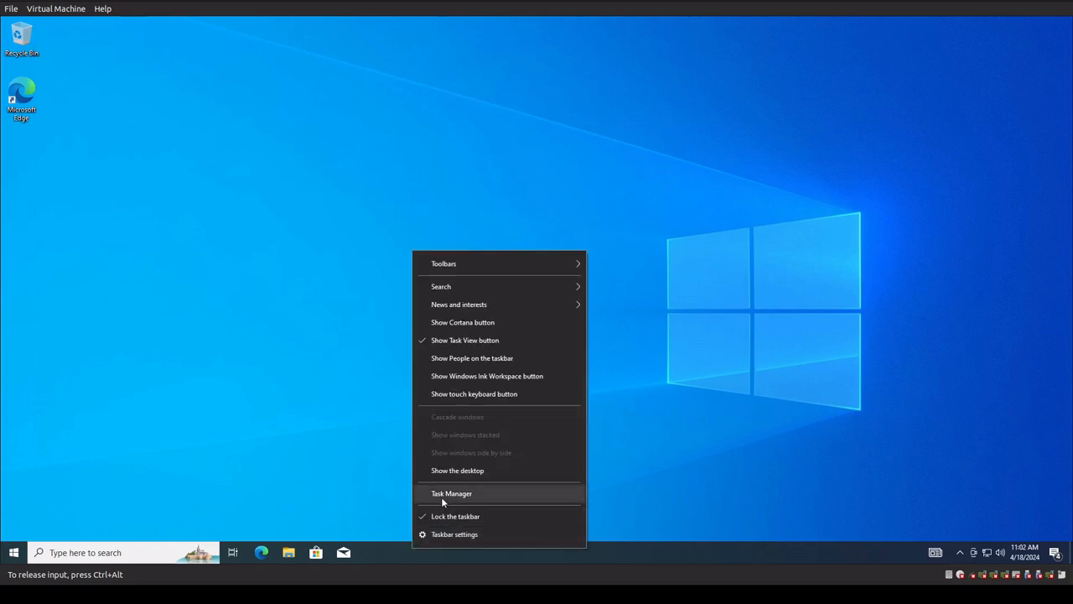
{"action": "left_click", "coordinate": [441, 494]}
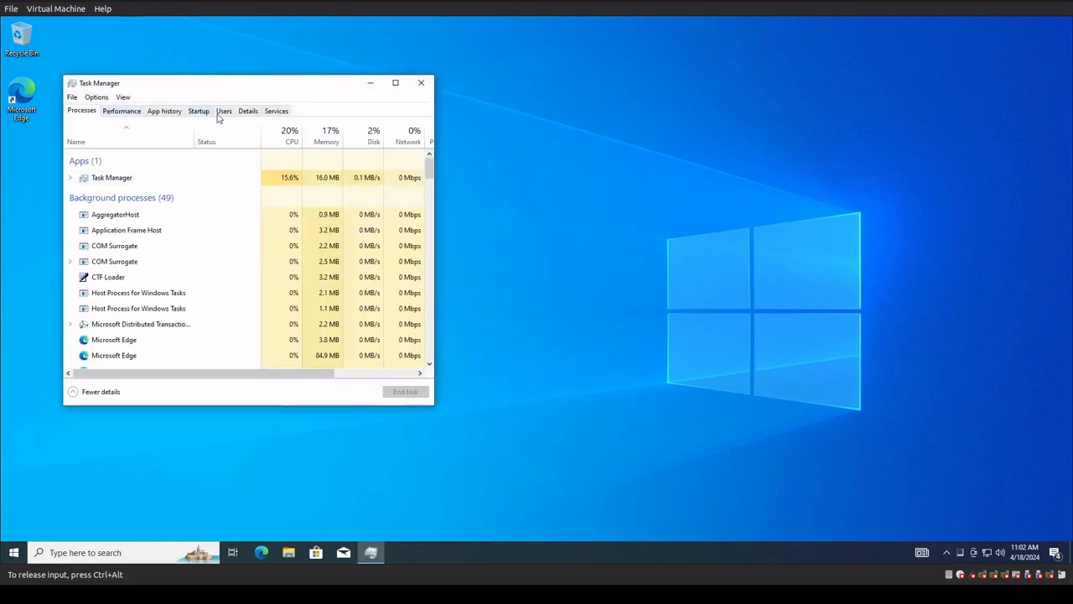
{"action": "left_click", "coordinate": [243, 113]}
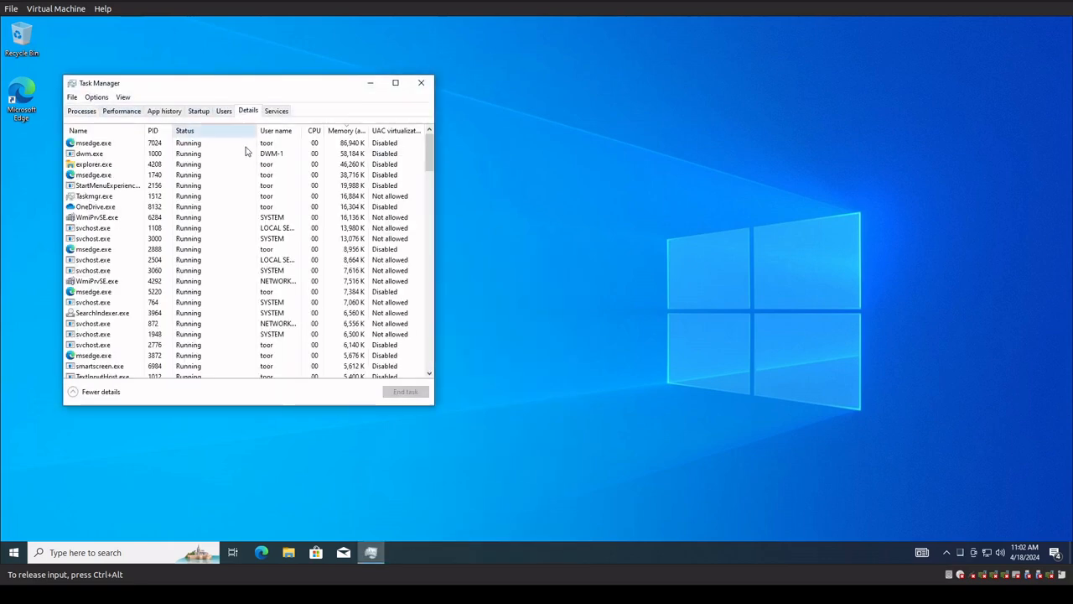
{"action": "left_click", "coordinate": [345, 131]}
{"action": "left_click", "coordinate": [344, 132]}
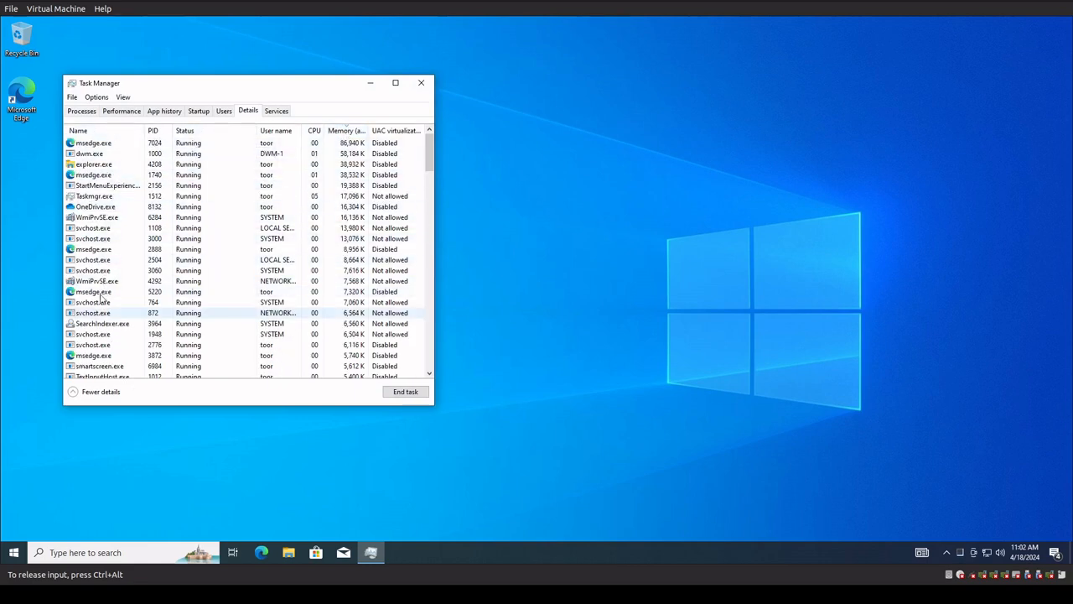
{"action": "left_click", "coordinate": [76, 131]}
End the msedge.exe process with PID 1740 and confirm the termination
{"action": "scroll", "coordinate": [146, 210], "scroll_direction": "down", "scroll_amount": 8}
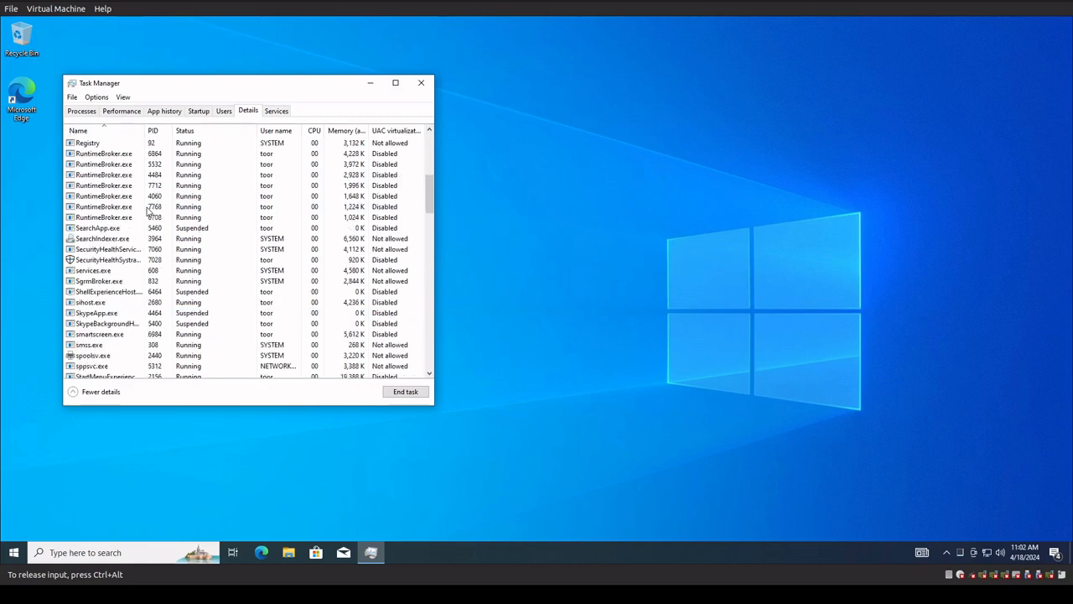
{"action": "scroll", "coordinate": [118, 201], "scroll_direction": "up", "scroll_amount": 4}
{"action": "right_click", "coordinate": [109, 174]}
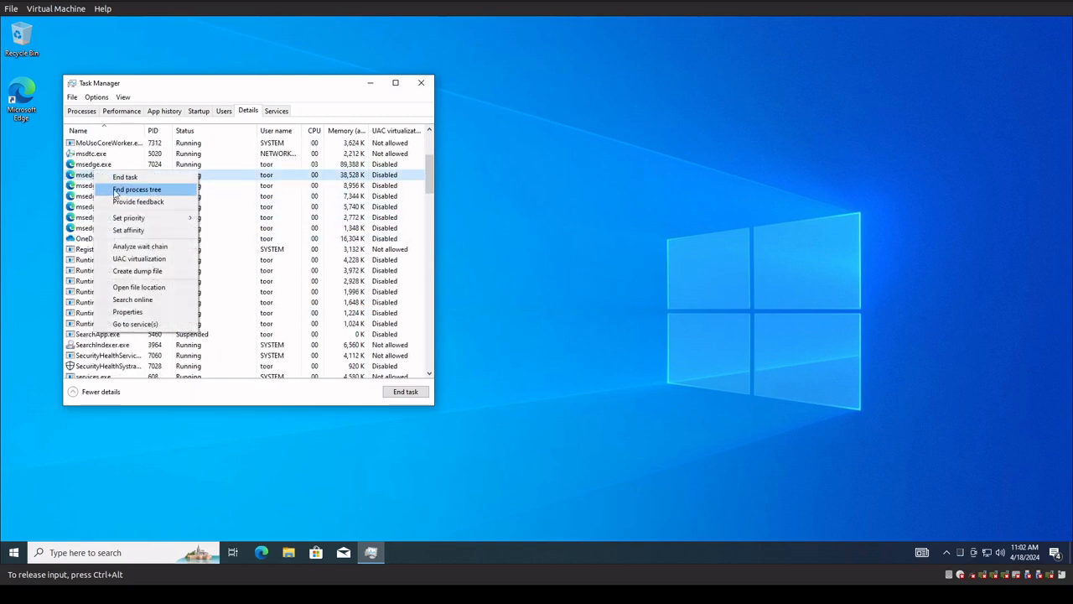
{"action": "left_click", "coordinate": [126, 179]}
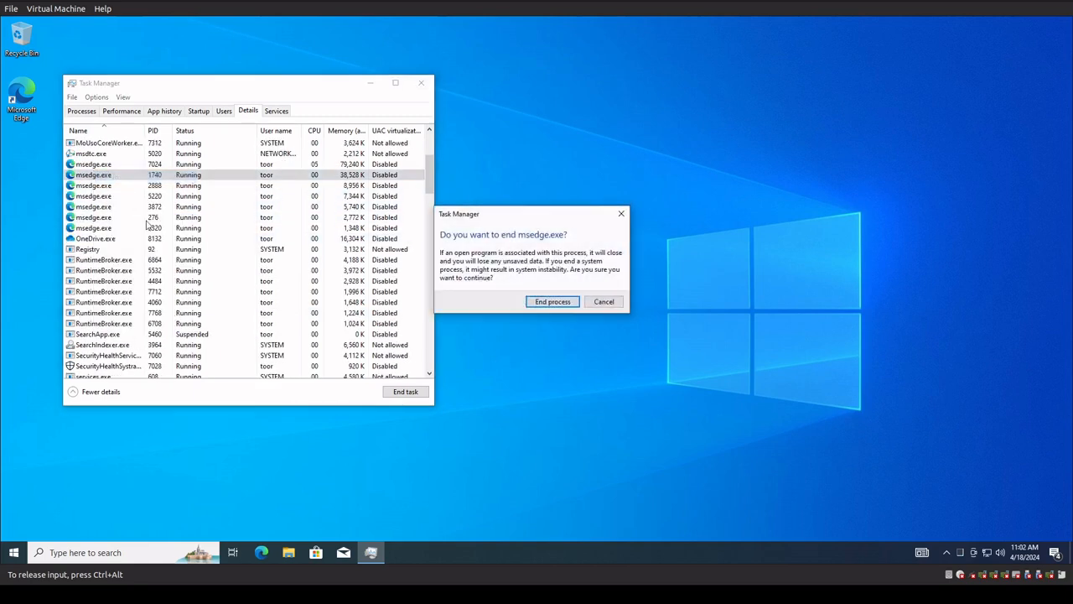
{"action": "left_click", "coordinate": [557, 301]}
Check the name-sorted process list for a running Microsoft Defender Antivirus process, and close Task Manager
{"action": "scroll", "coordinate": [160, 195], "scroll_direction": "up", "scroll_amount": 3}
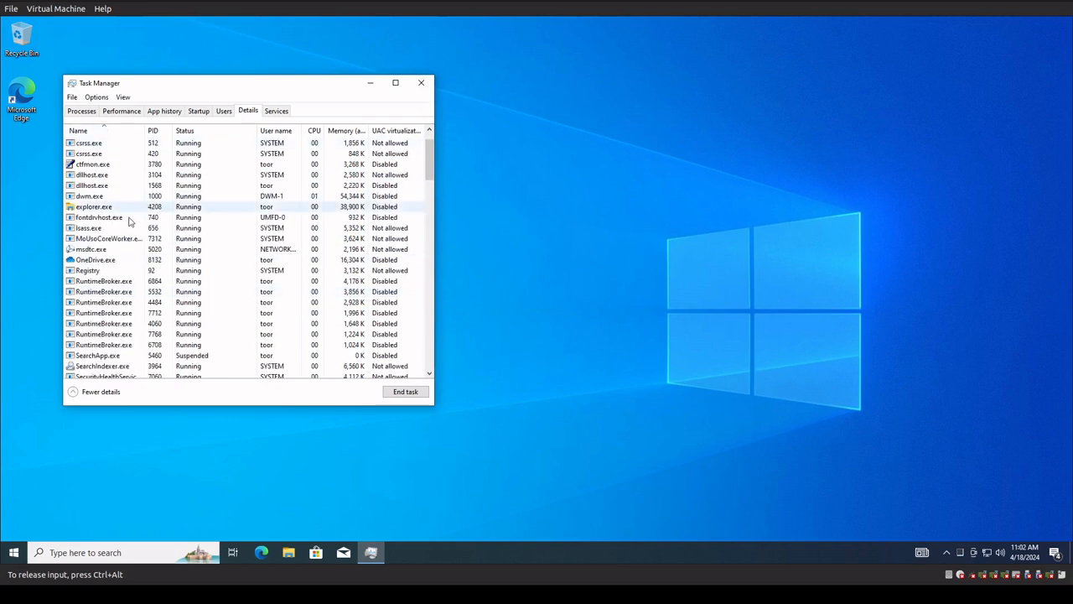
{"action": "scroll", "coordinate": [251, 307], "scroll_direction": "down", "scroll_amount": 1}
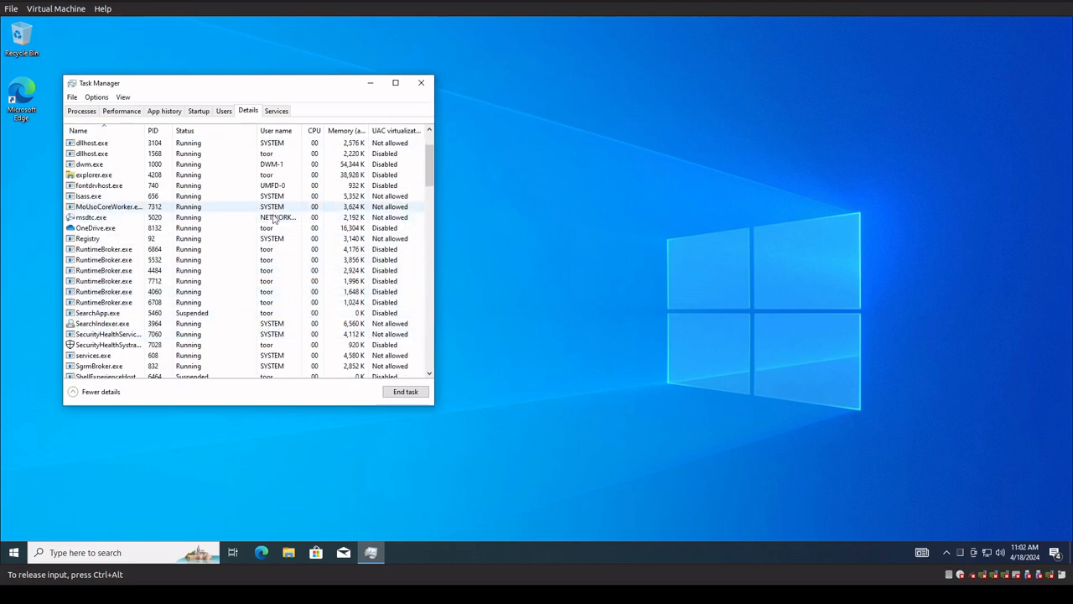
{"action": "scroll", "coordinate": [276, 239], "scroll_direction": "up", "scroll_amount": 2}
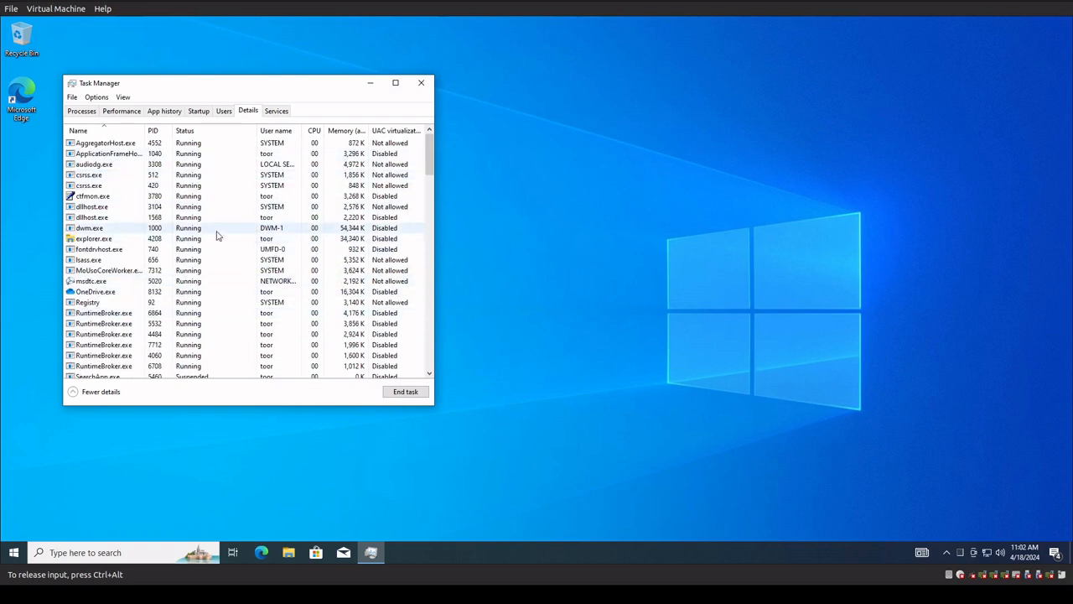
{"action": "left_click", "coordinate": [421, 82]}
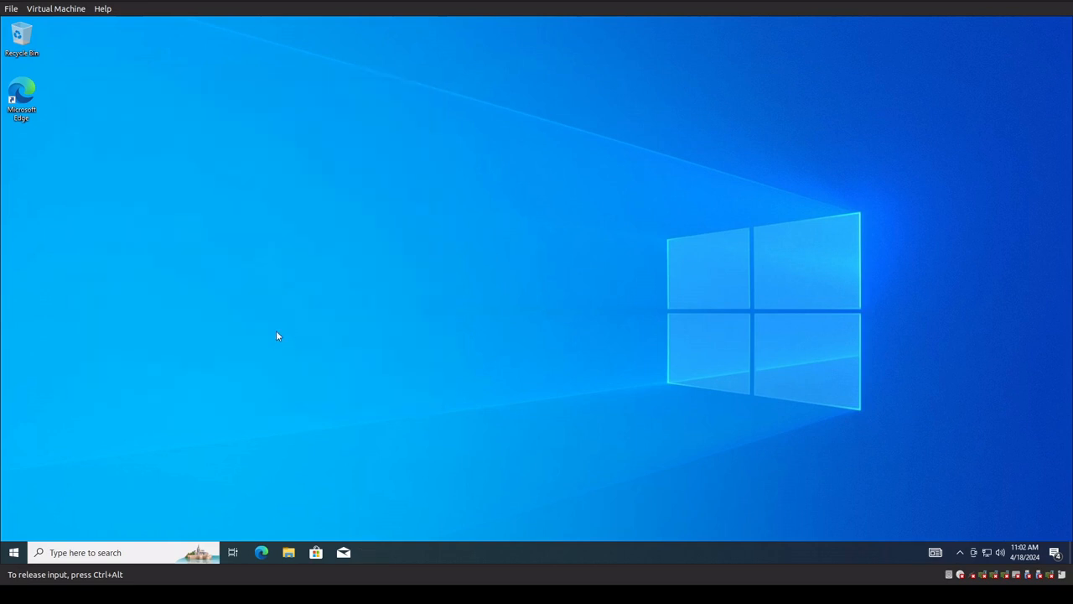